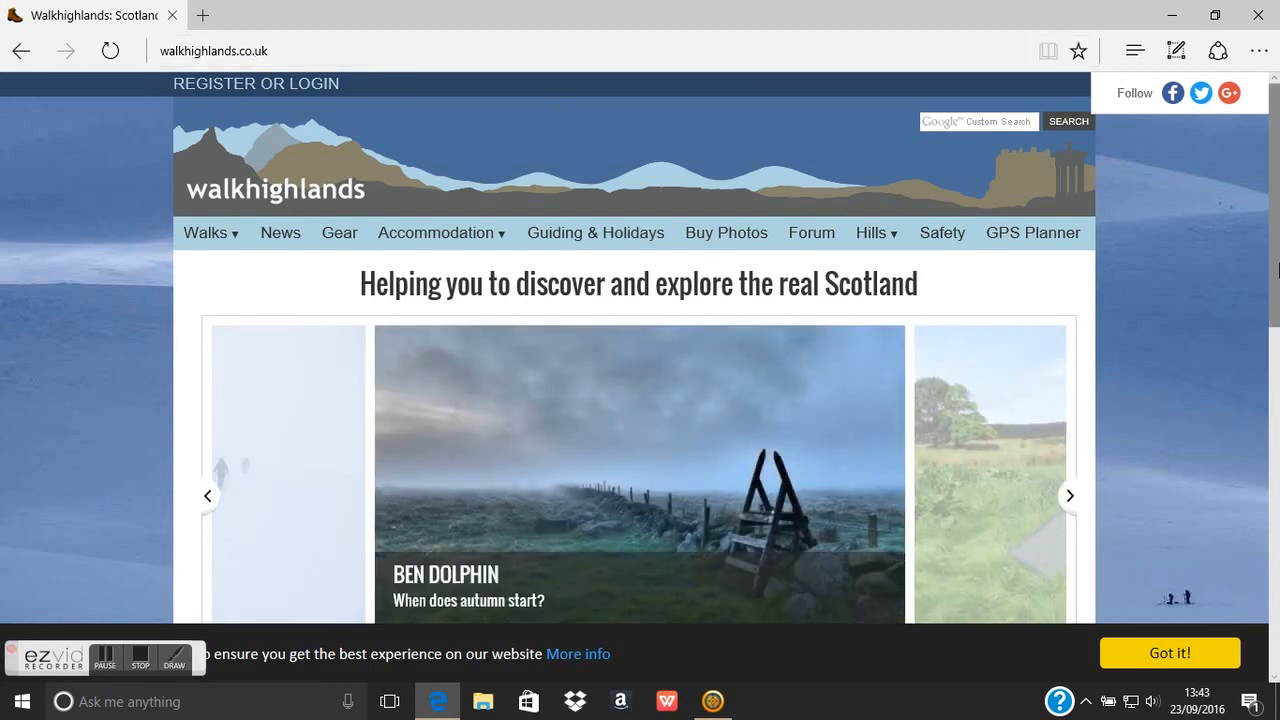
Step: Open the Fort William region of the Highlands walks and go to its Fort William and Glen Nevis area
drag(1278, 250, 1278, 205)
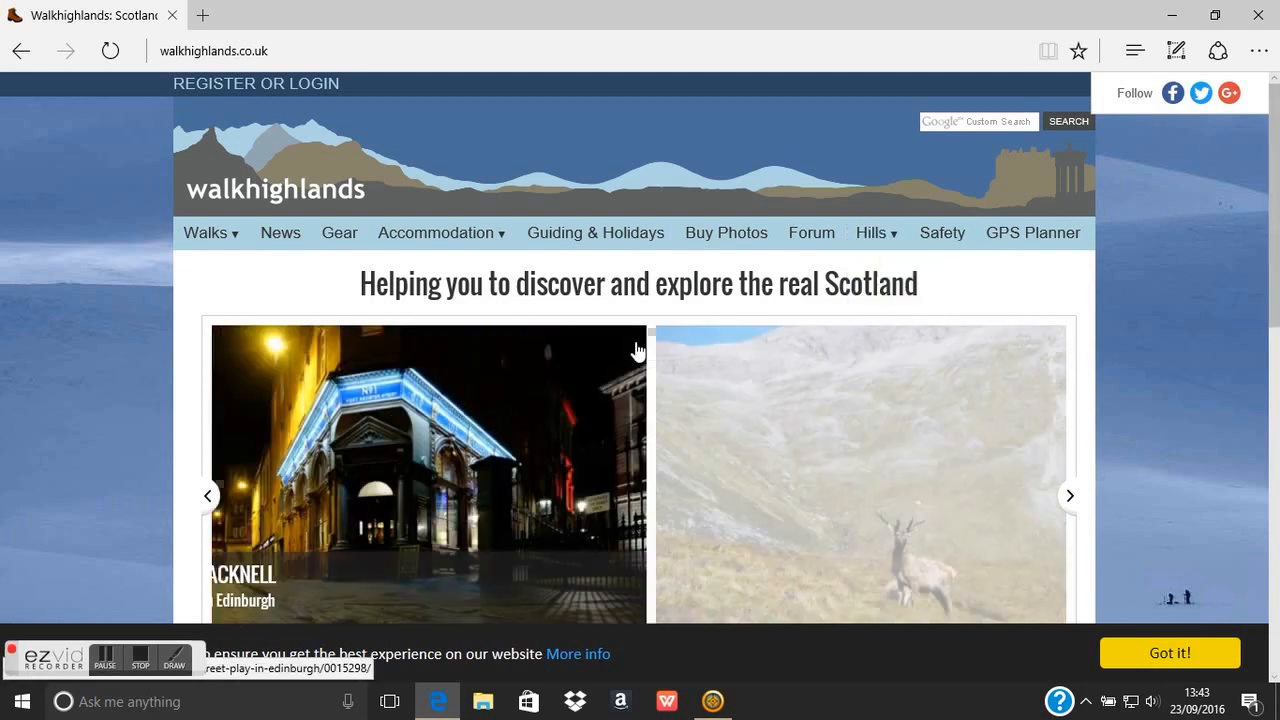
mouse_move(203, 247)
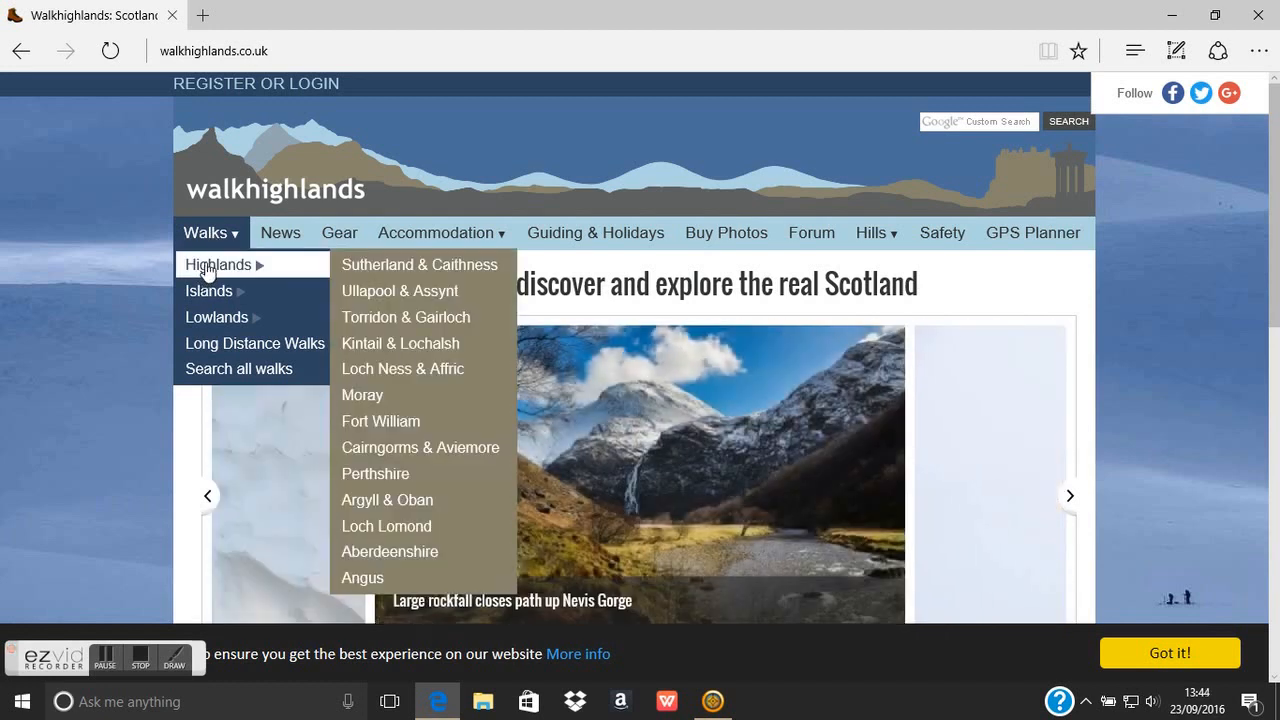
click(375, 424)
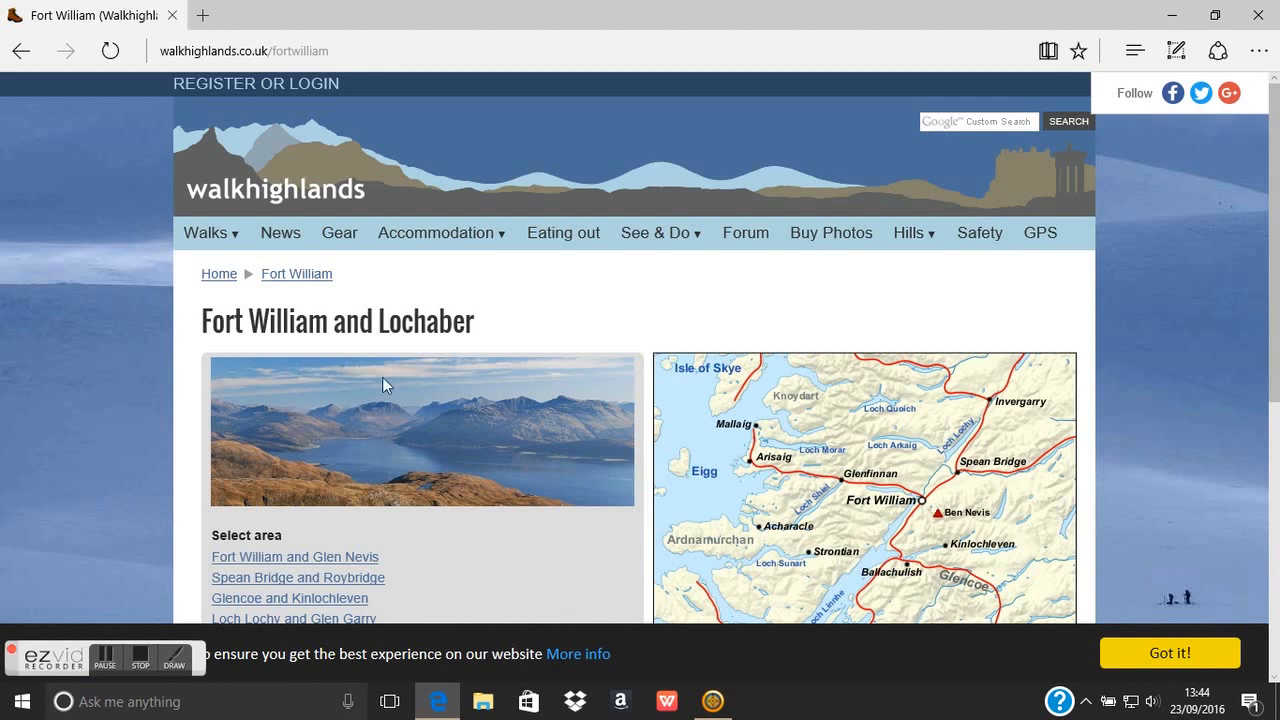
scroll(460, 365, down, 3)
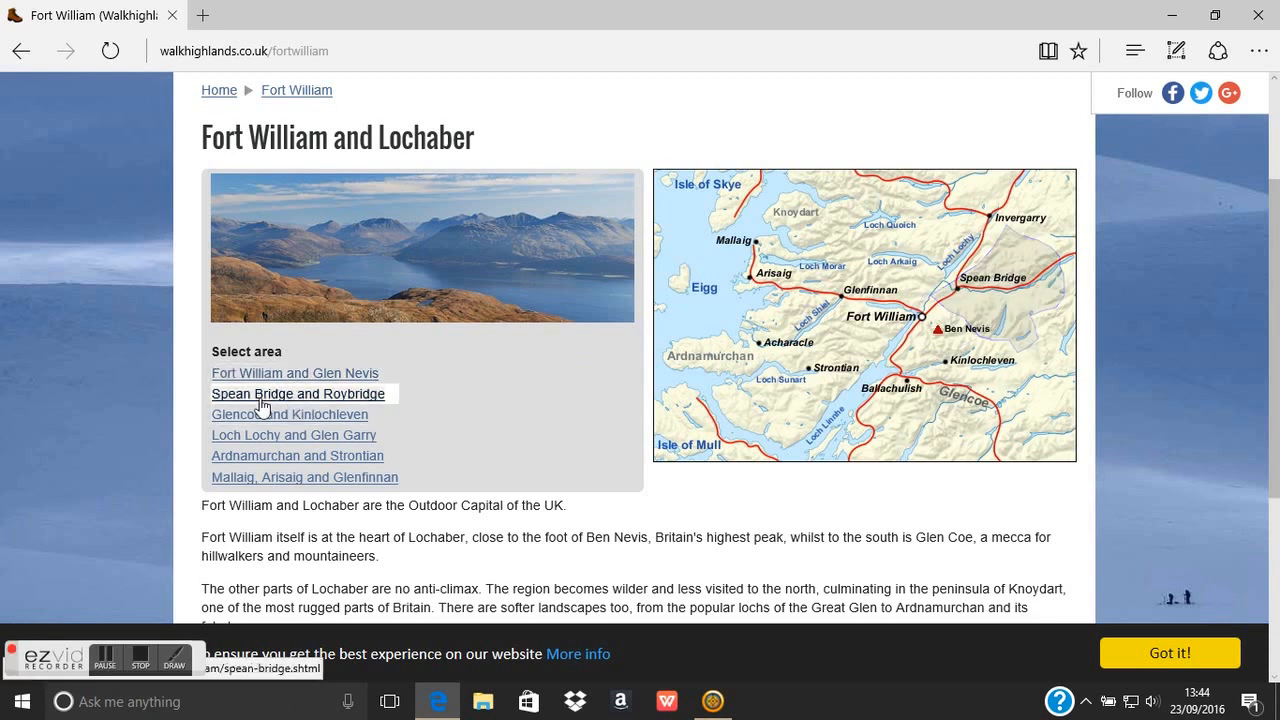
scroll(417, 419, up, 3)
scroll(417, 419, down, 3)
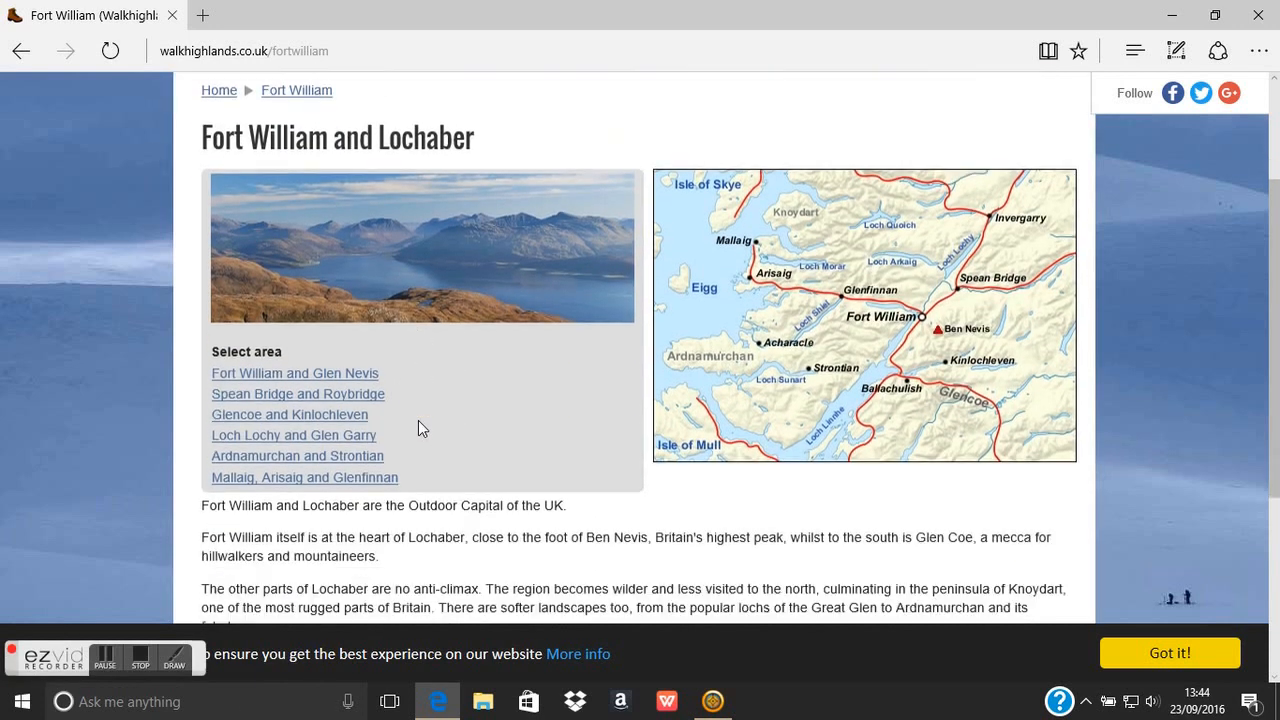
click(245, 376)
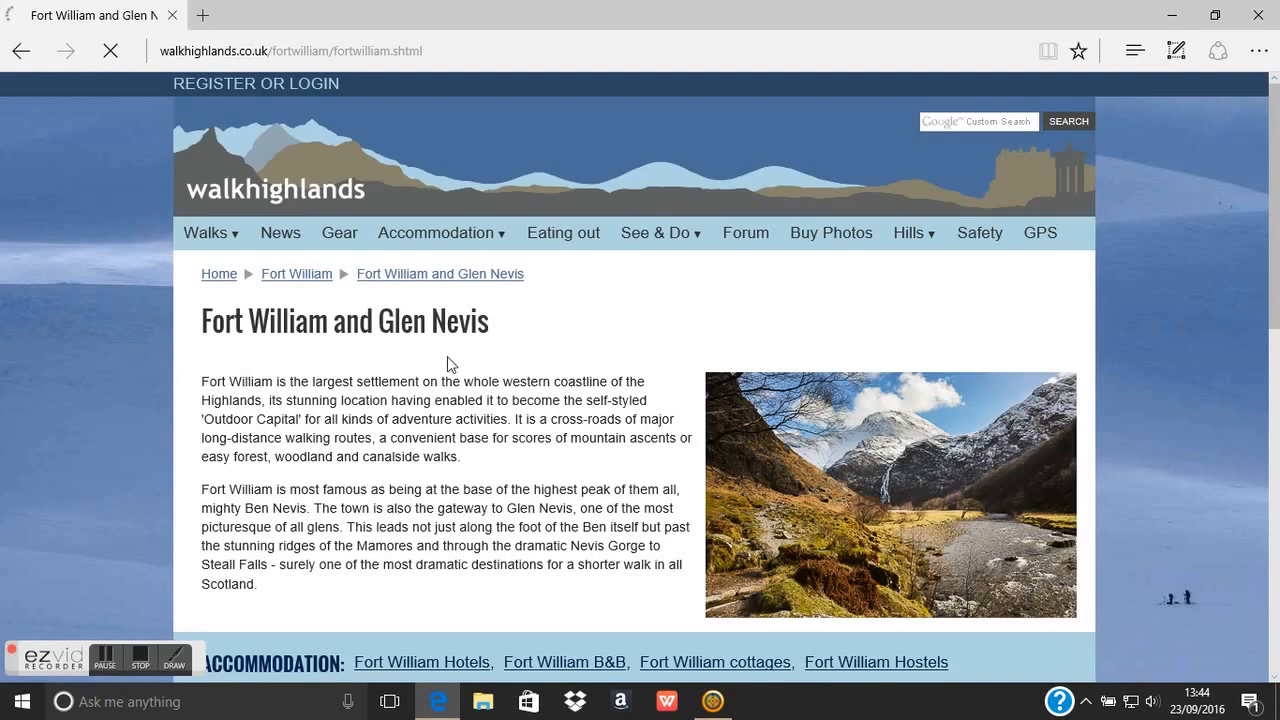
Step: Open the Ben Nevis by the Mountain Path walk from the area's list of walks
scroll(532, 370, down, 5)
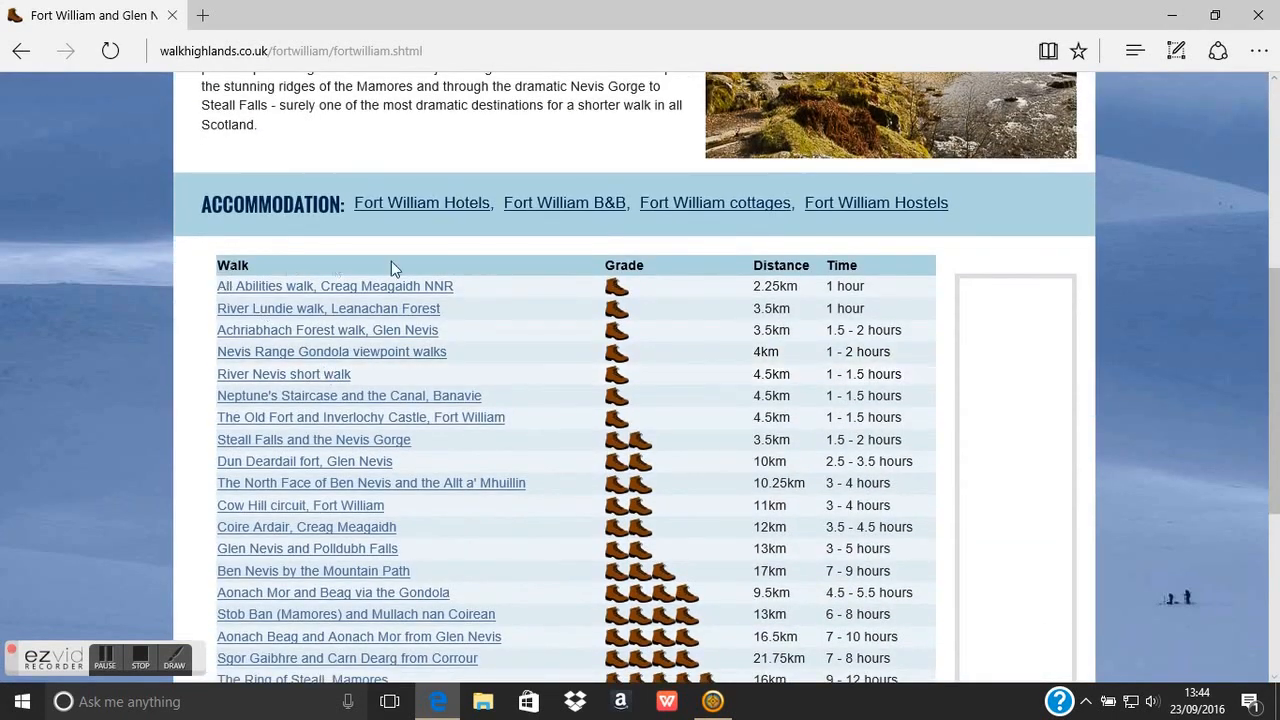
scroll(642, 299, down, 2)
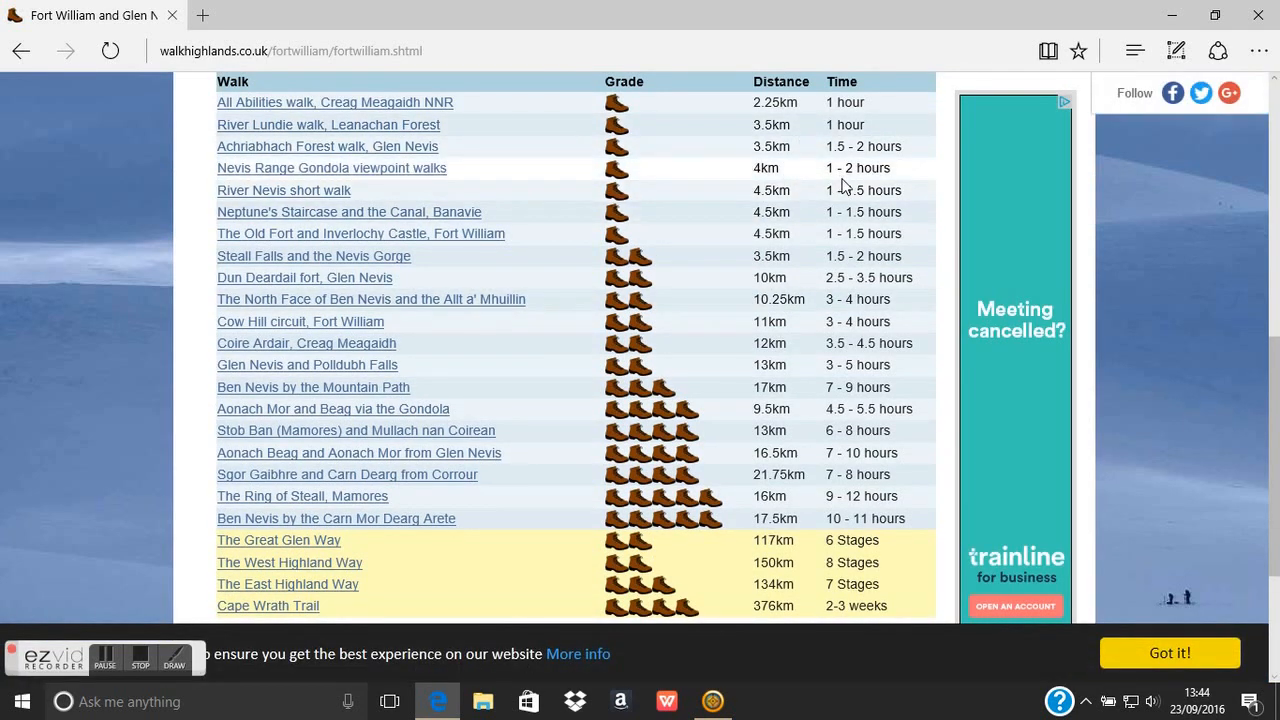
scroll(533, 333, down, 1)
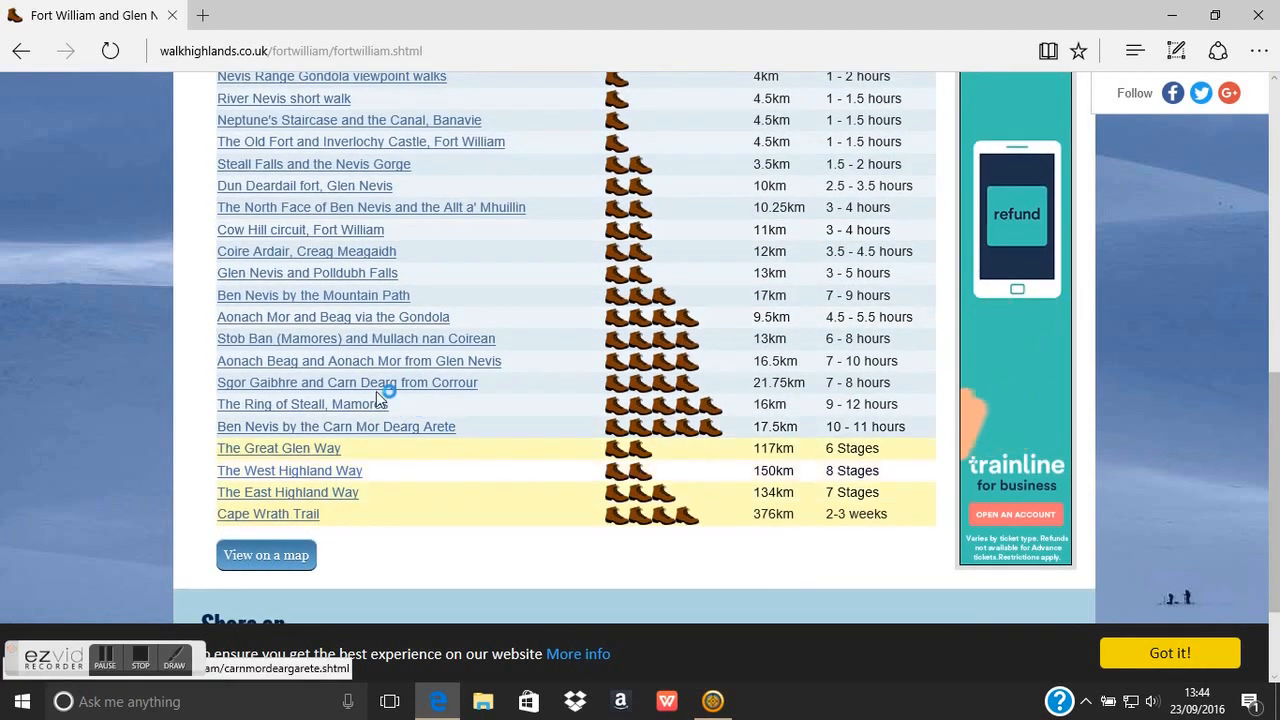
click(279, 299)
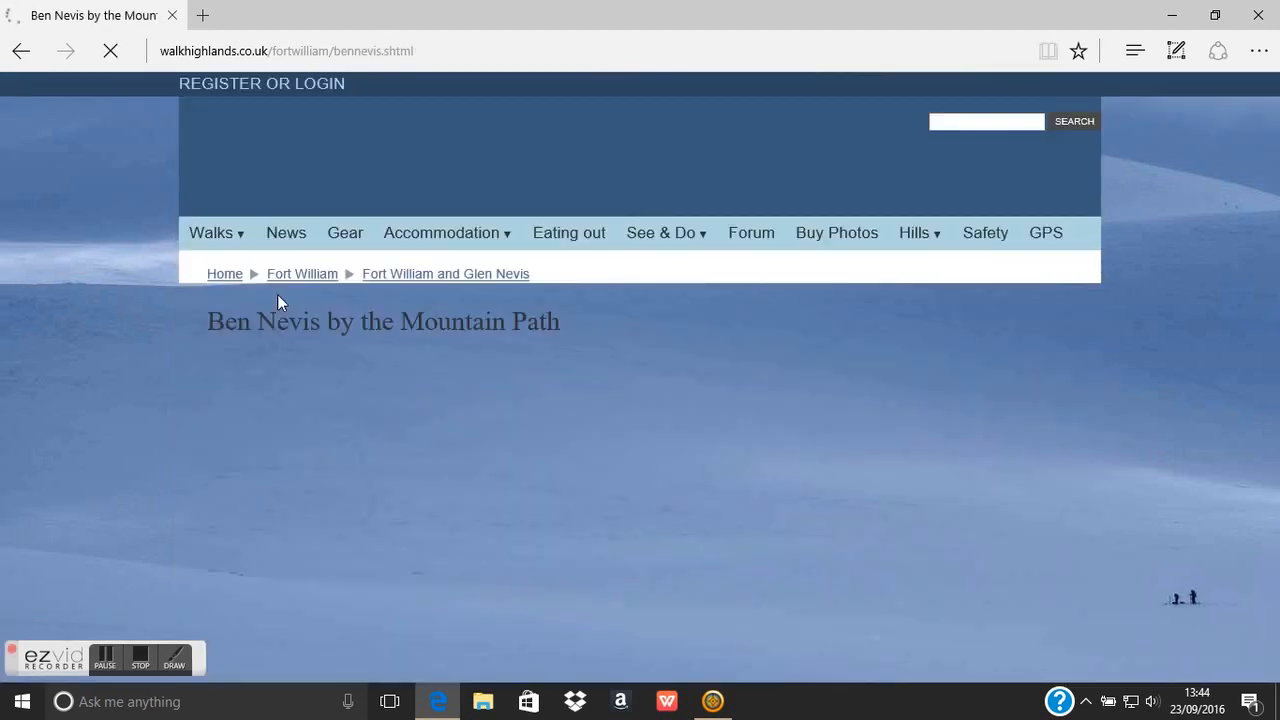
Step: Download the Ben Nevis walk's GPS waypoints with a custom save location, choosing the Desktop
scroll(728, 300, down, 1)
scroll(727, 299, down, 2)
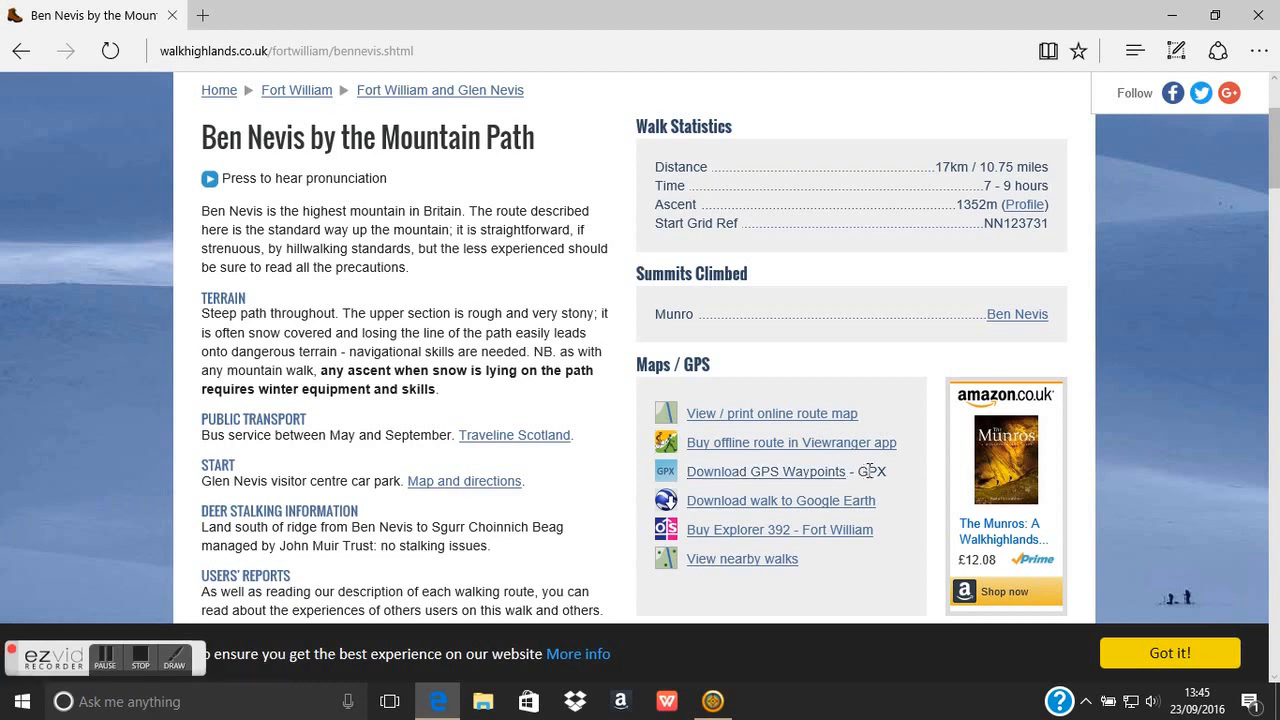
click(729, 478)
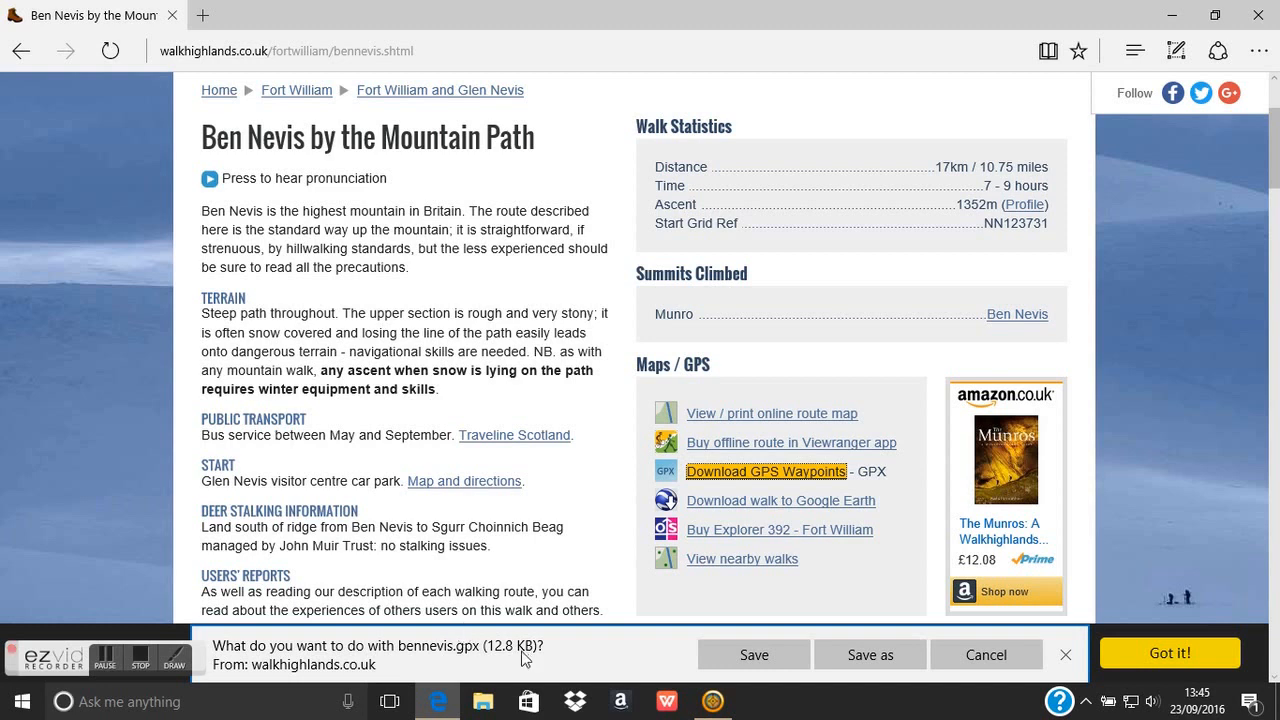
click(888, 658)
click(887, 658)
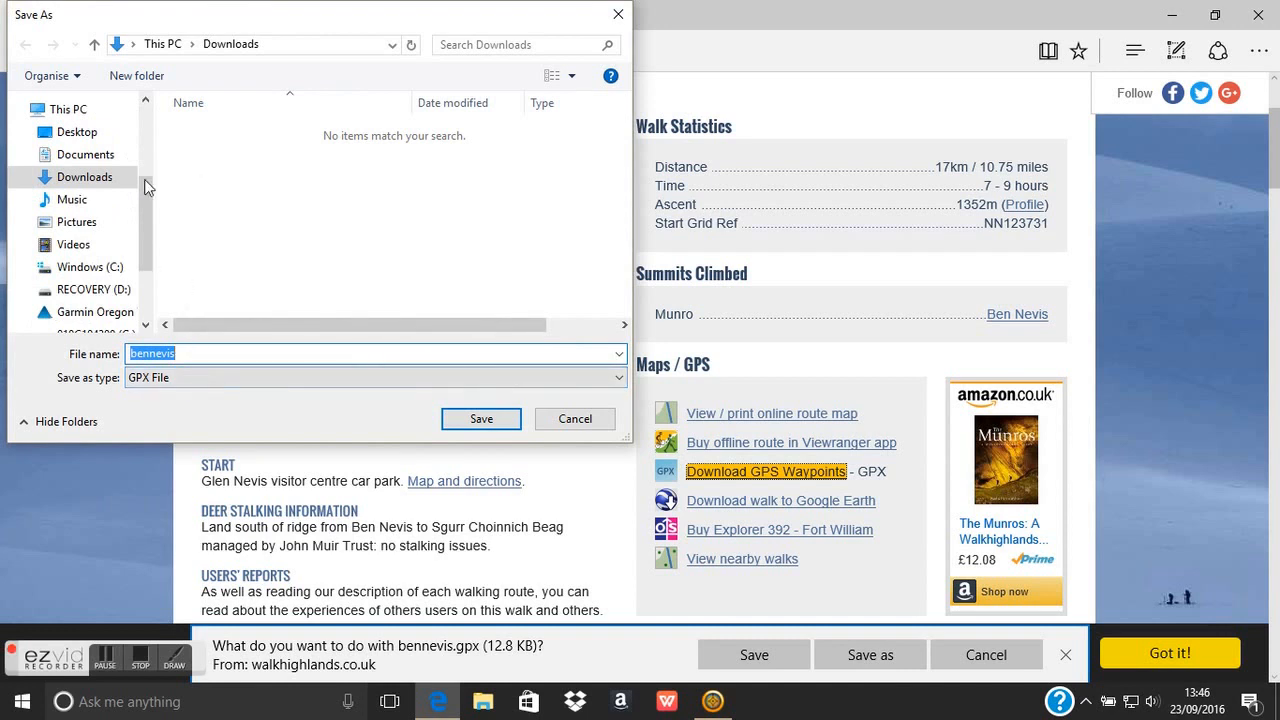
drag(142, 219, 144, 189)
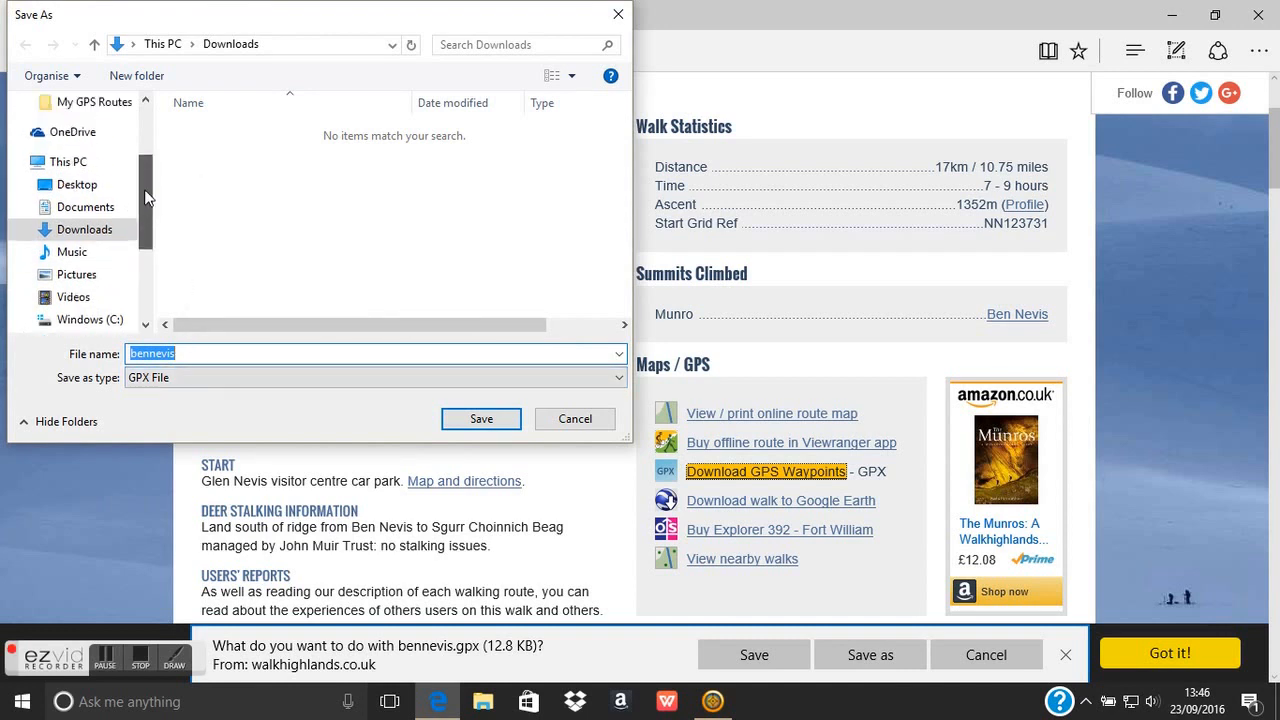
click(78, 188)
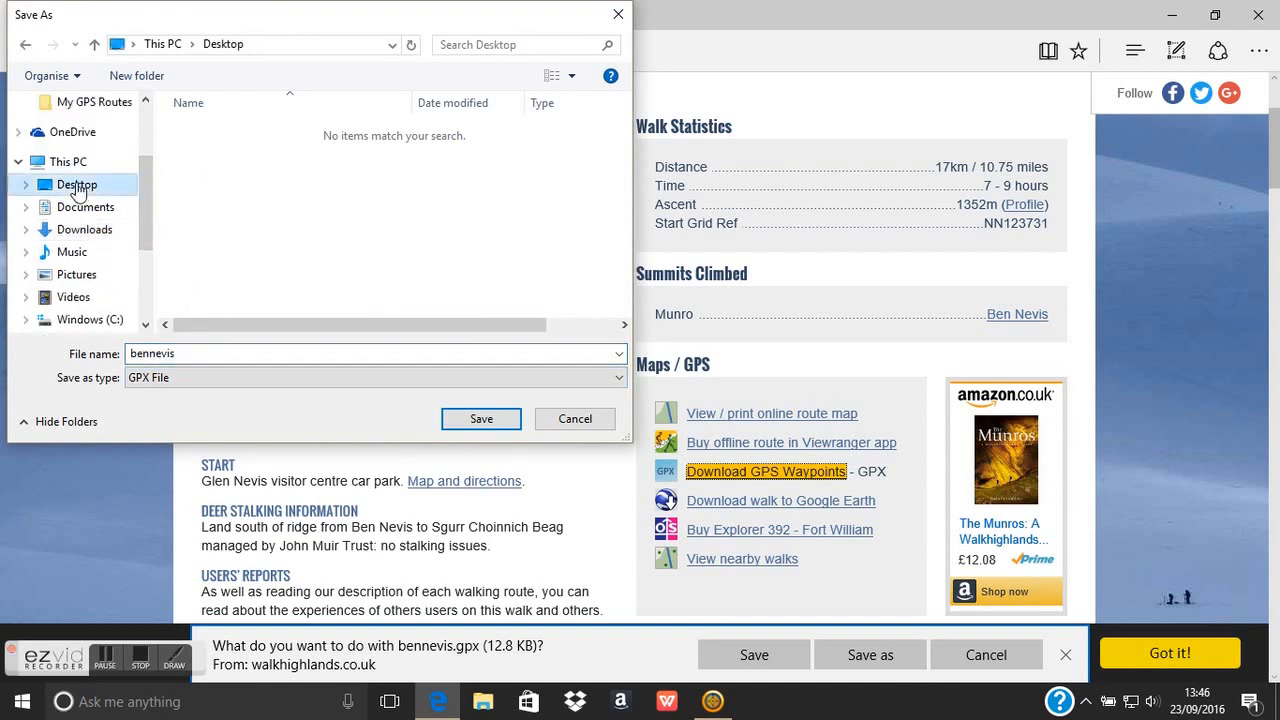
Step: Create a folder named Downloaded GPS Routes on the Desktop from within the save dialog
right_click(343, 237)
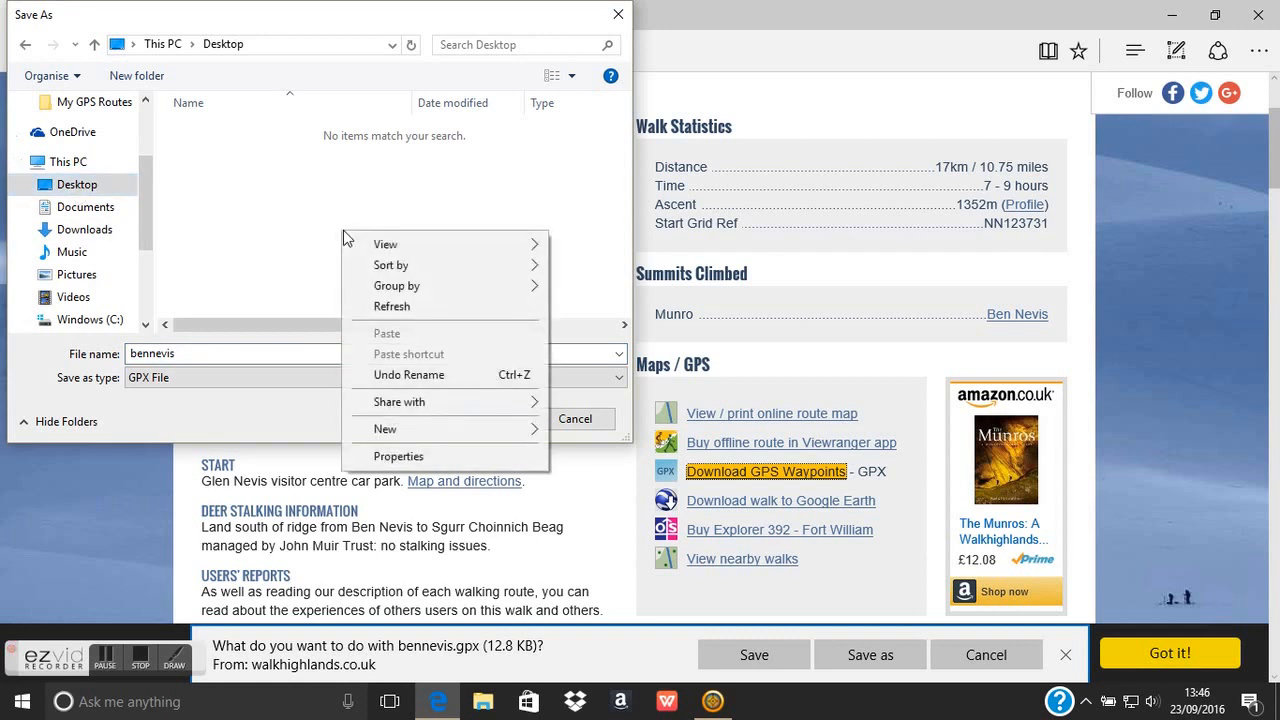
mouse_move(415, 422)
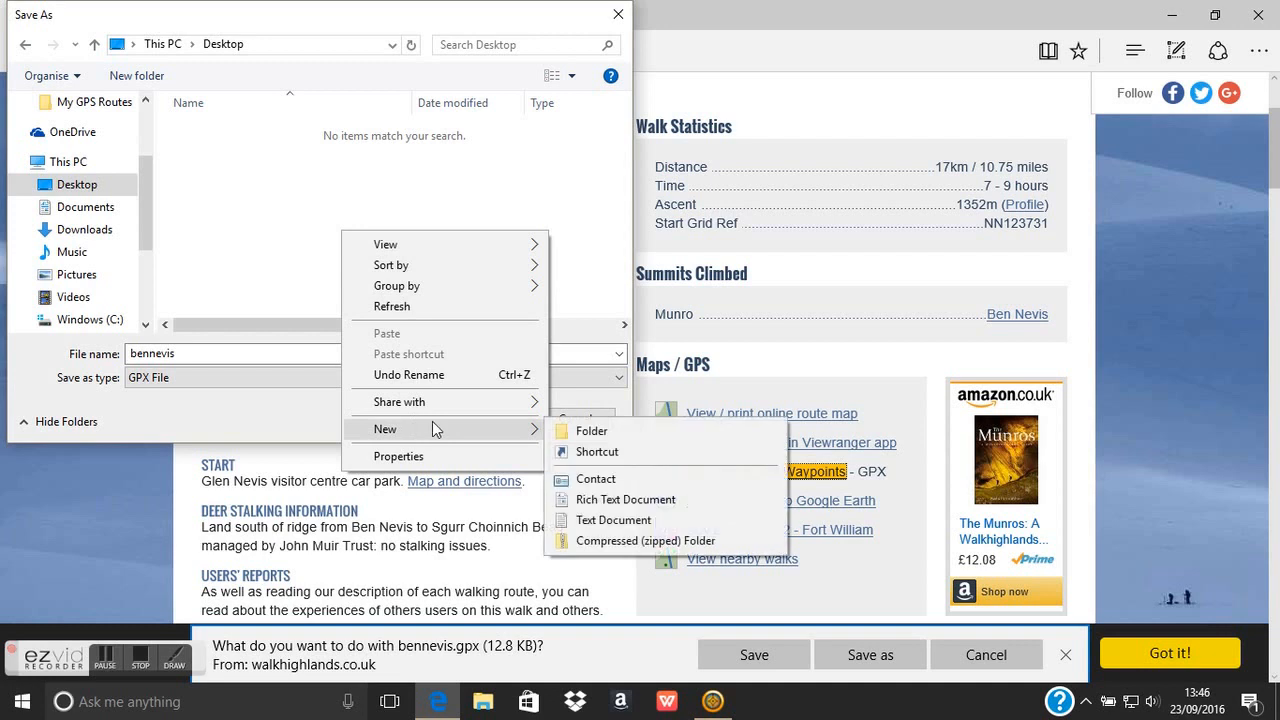
click(638, 430)
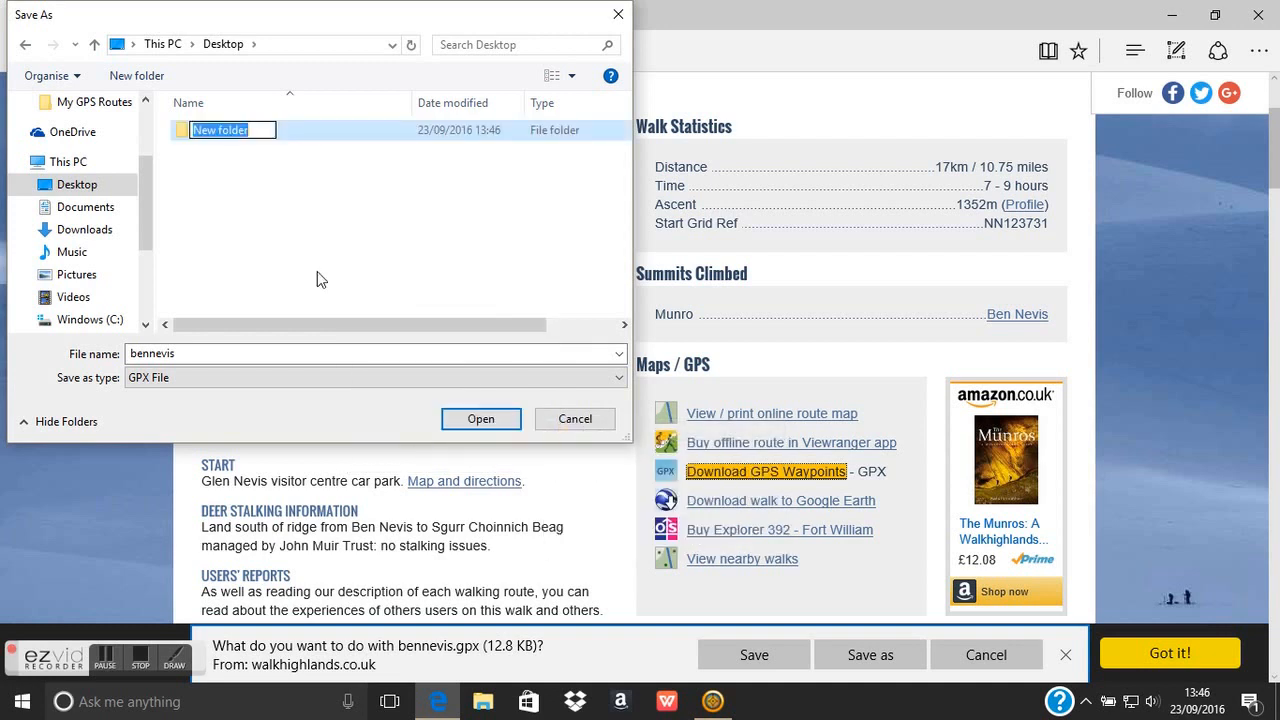
text(Downloaded GPS Routes)
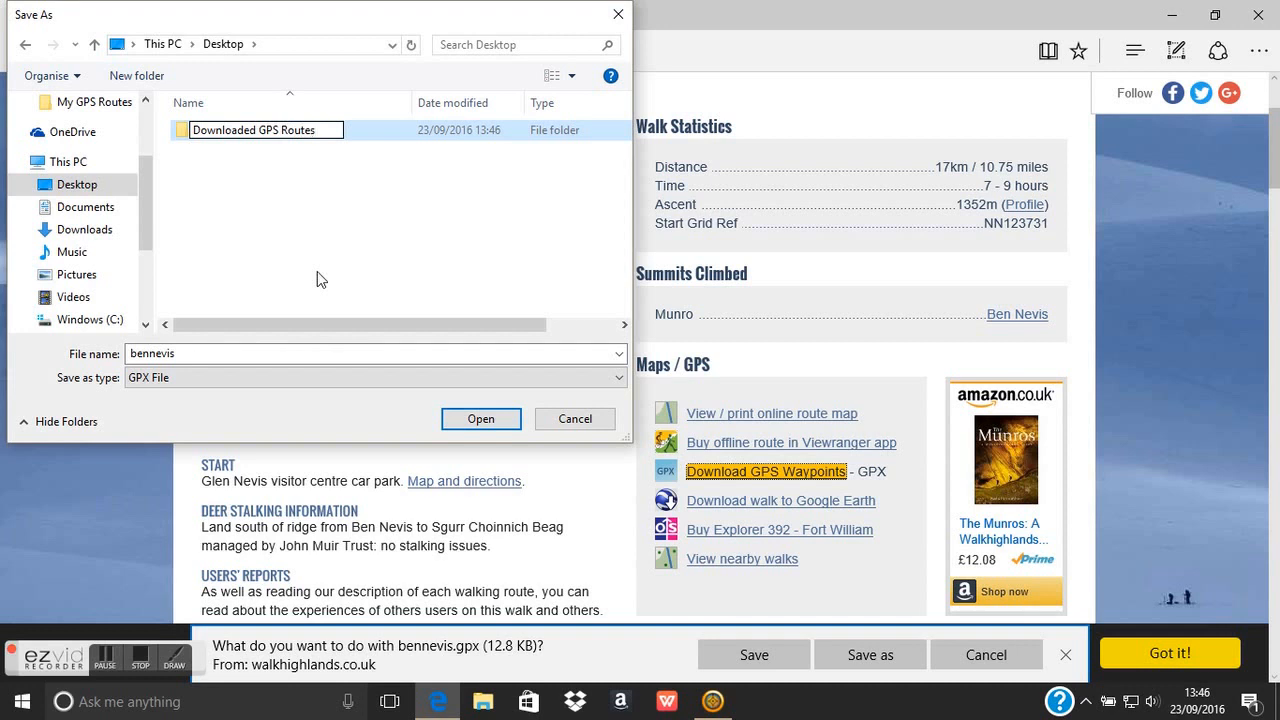
key(Return)
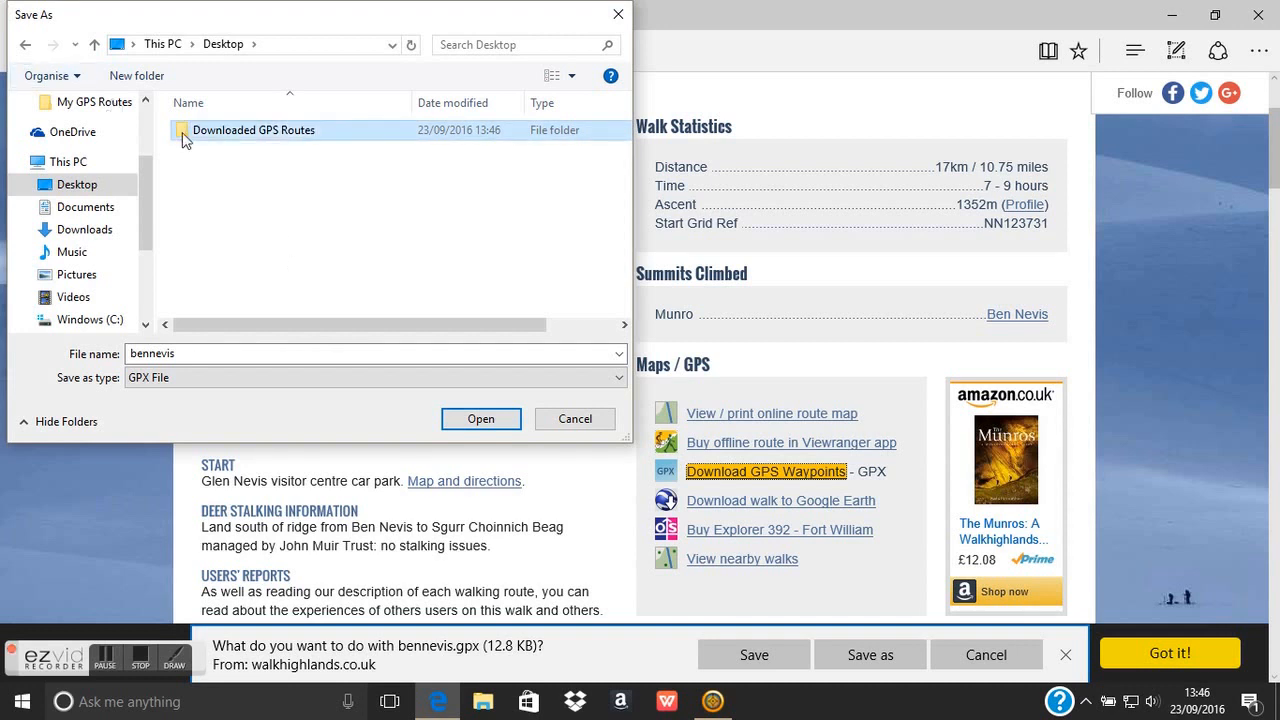
Step: Save the route as the GPX file bennevis inside the Downloaded GPS Routes folder
double_click(212, 137)
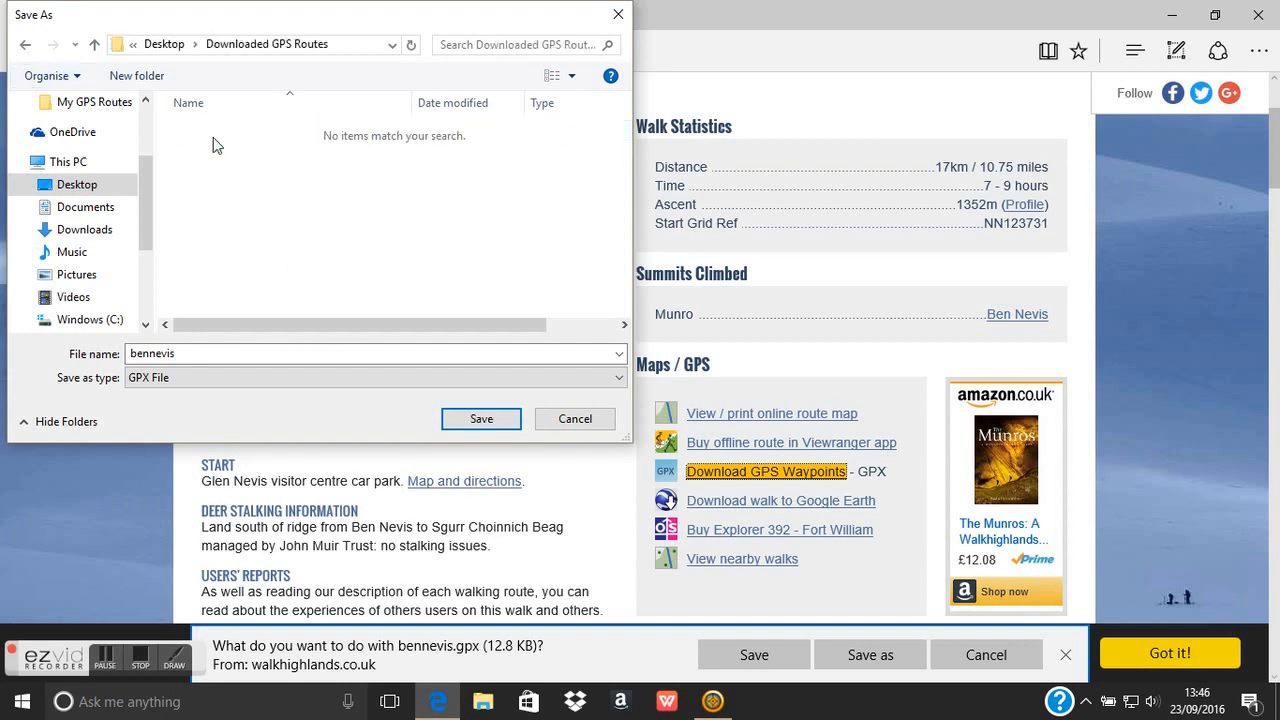
click(178, 379)
click(178, 379)
click(190, 356)
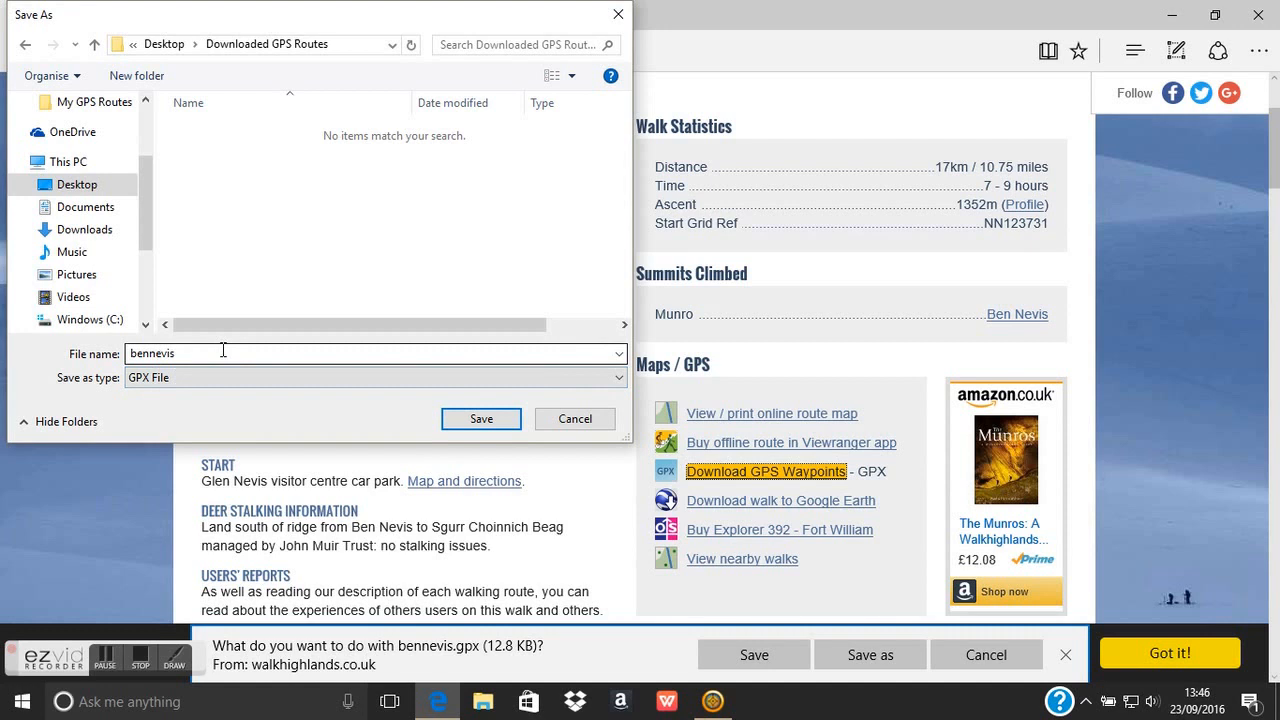
click(482, 419)
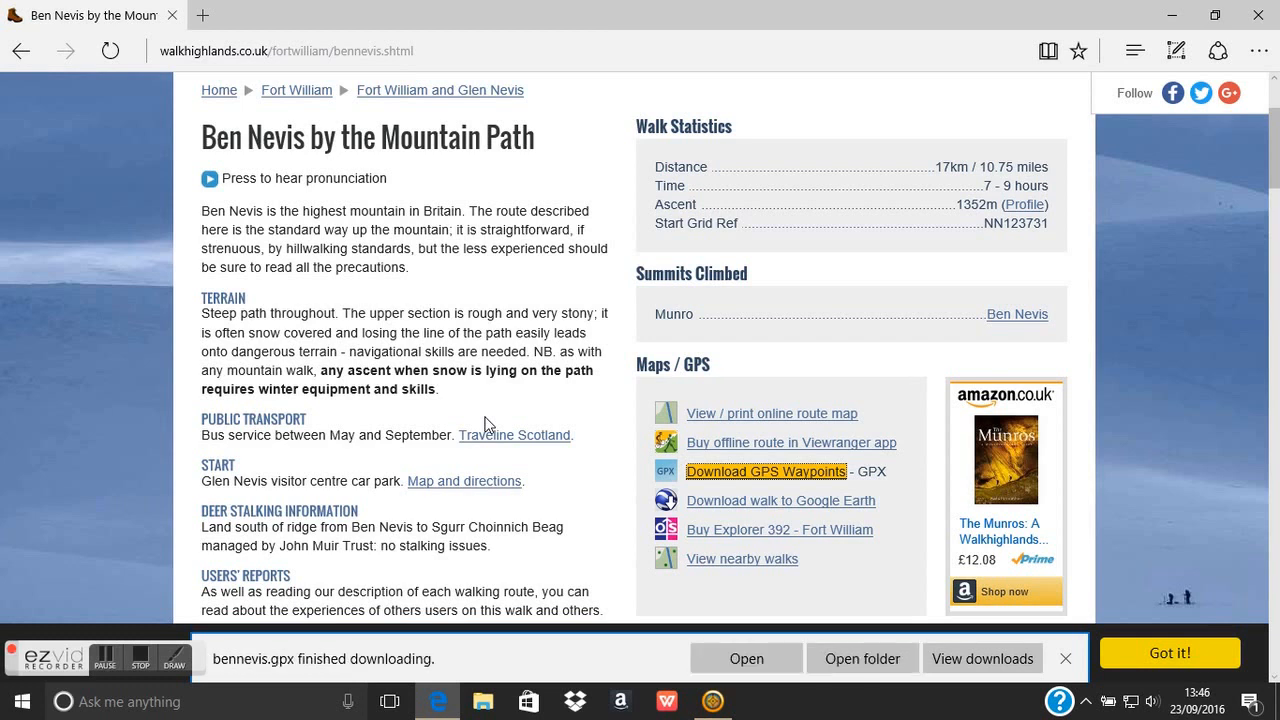
Step: Open The Pap of Glencoe walk from the Kinlochleven and Glencoe walks
scroll(654, 318, up, 2)
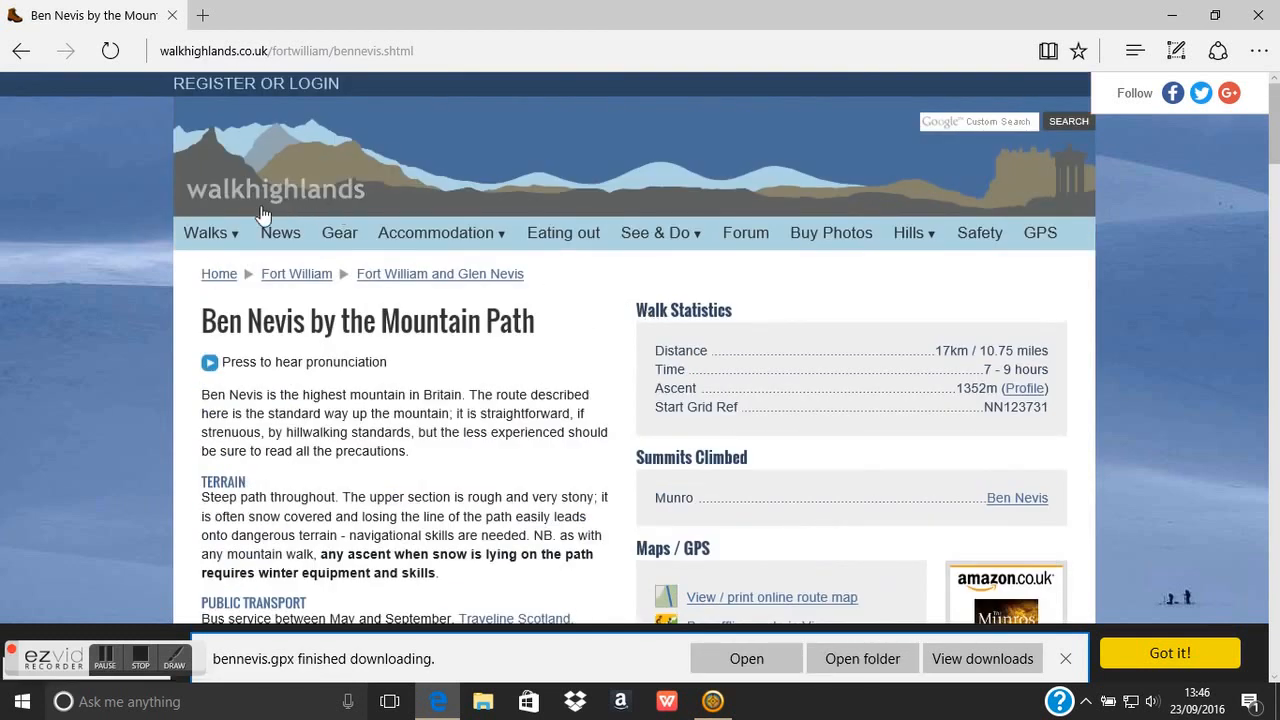
mouse_move(210, 240)
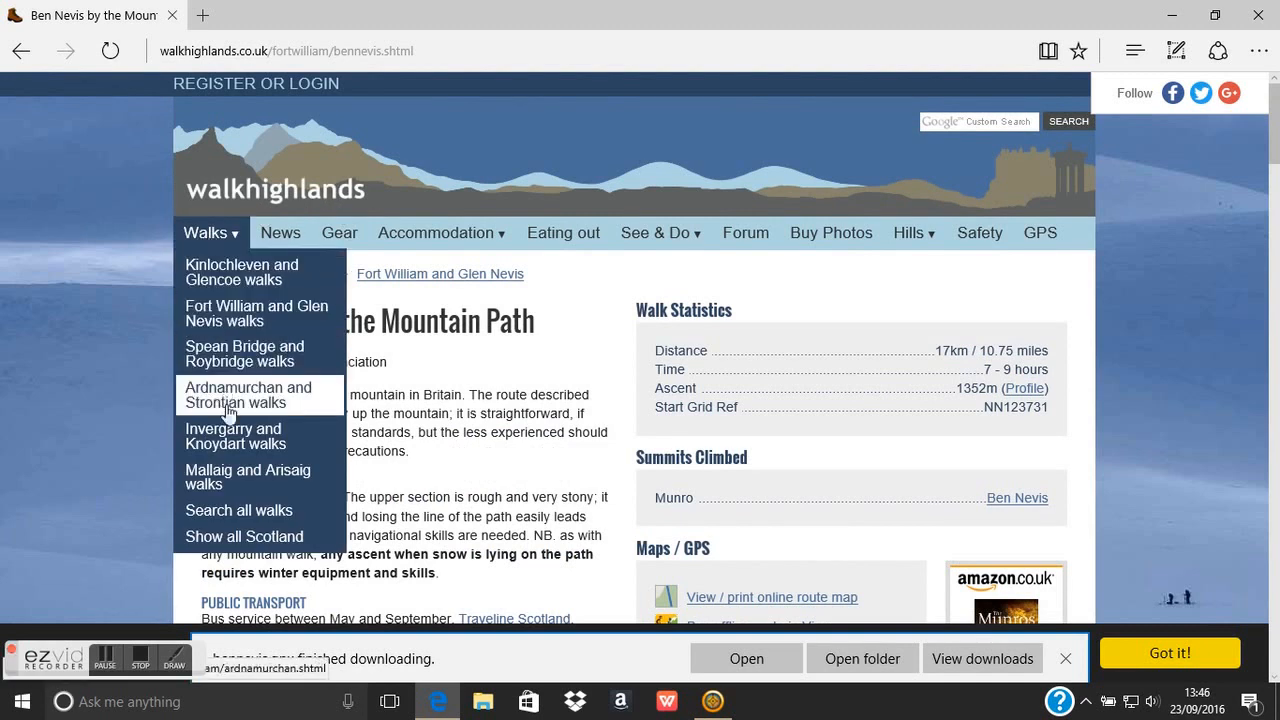
click(249, 282)
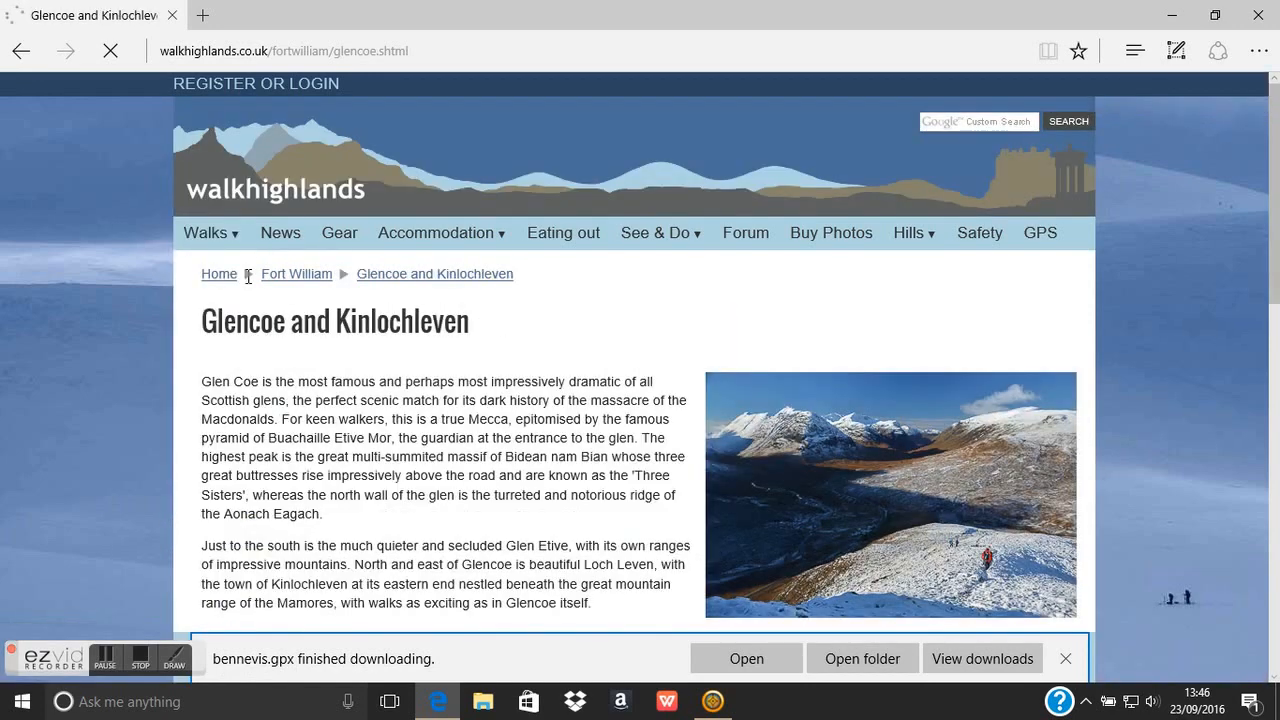
scroll(461, 352, down, 6)
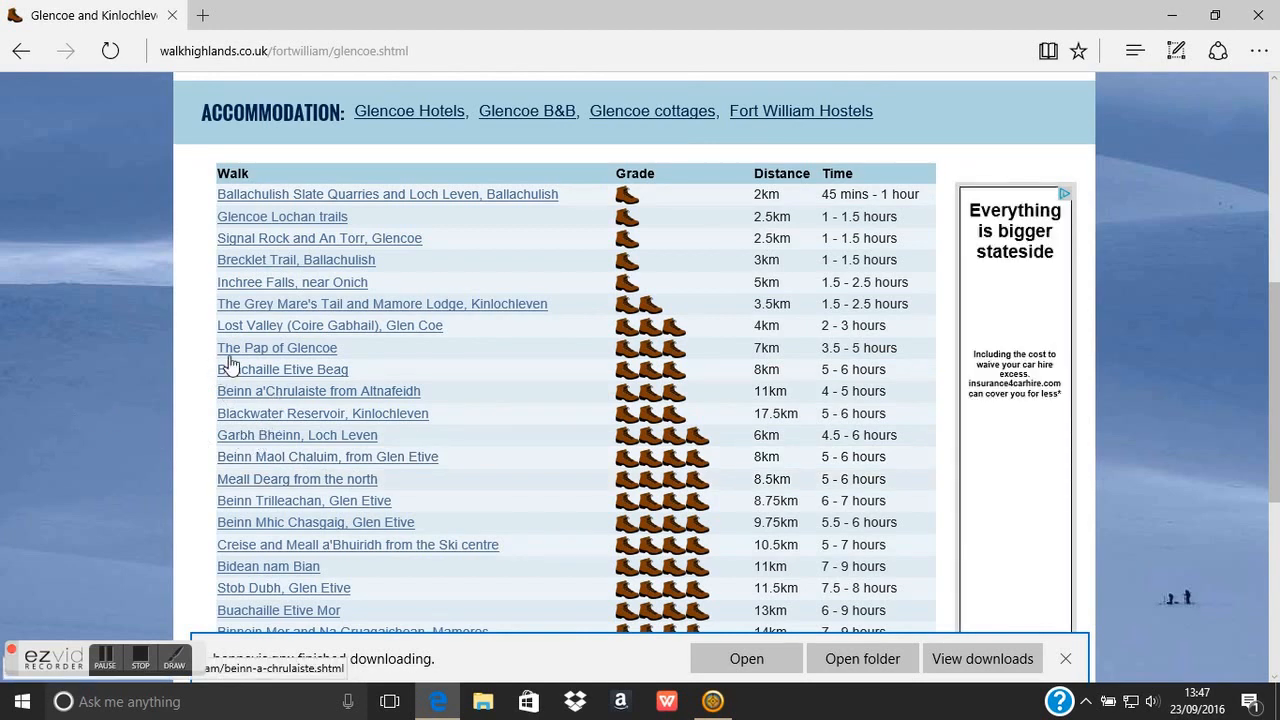
click(297, 355)
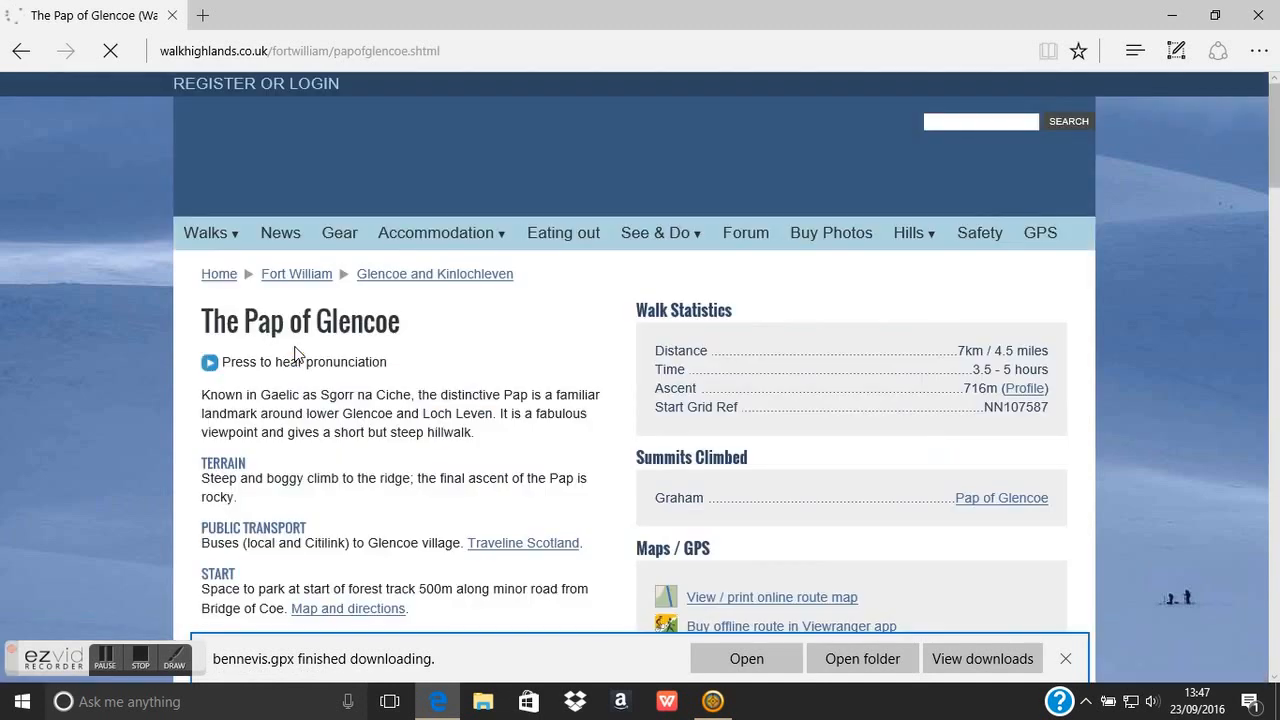
Step: Download the Pap of Glencoe GPS waypoints as papofglencoe into the Downloaded GPS Routes folder, then minimise the browser to show the desktop
scroll(895, 465, down, 2)
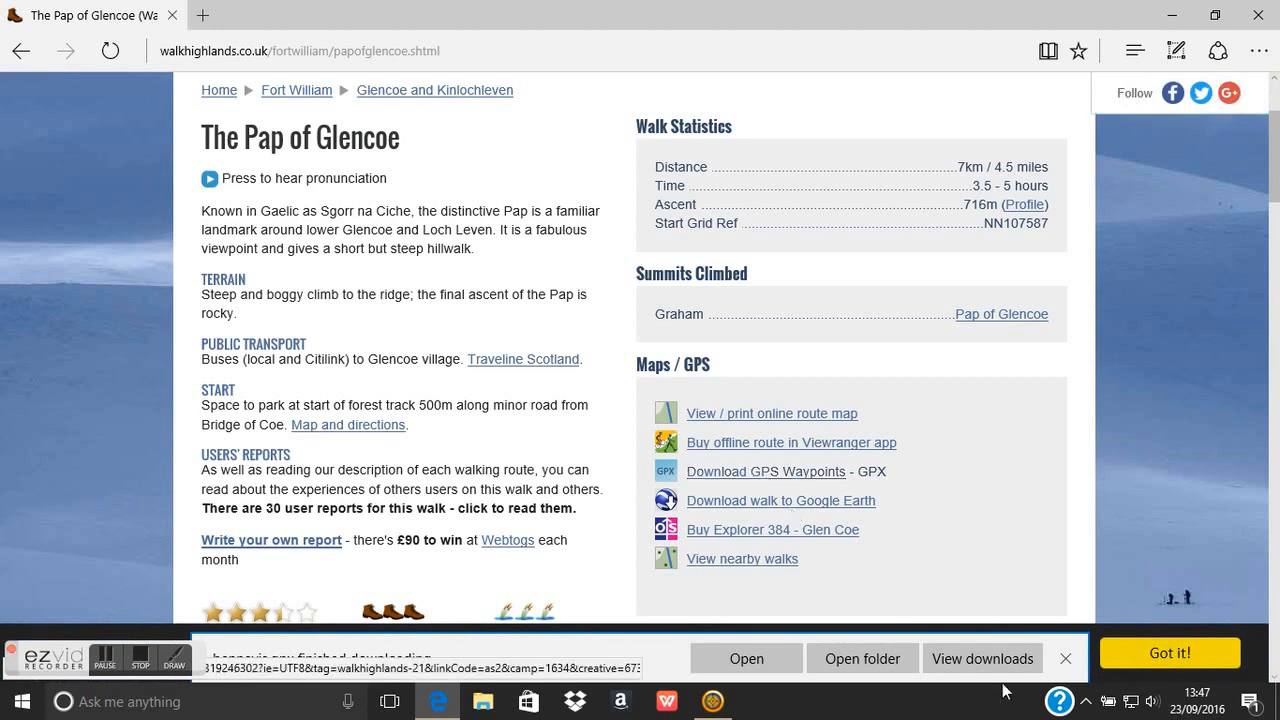
click(1065, 658)
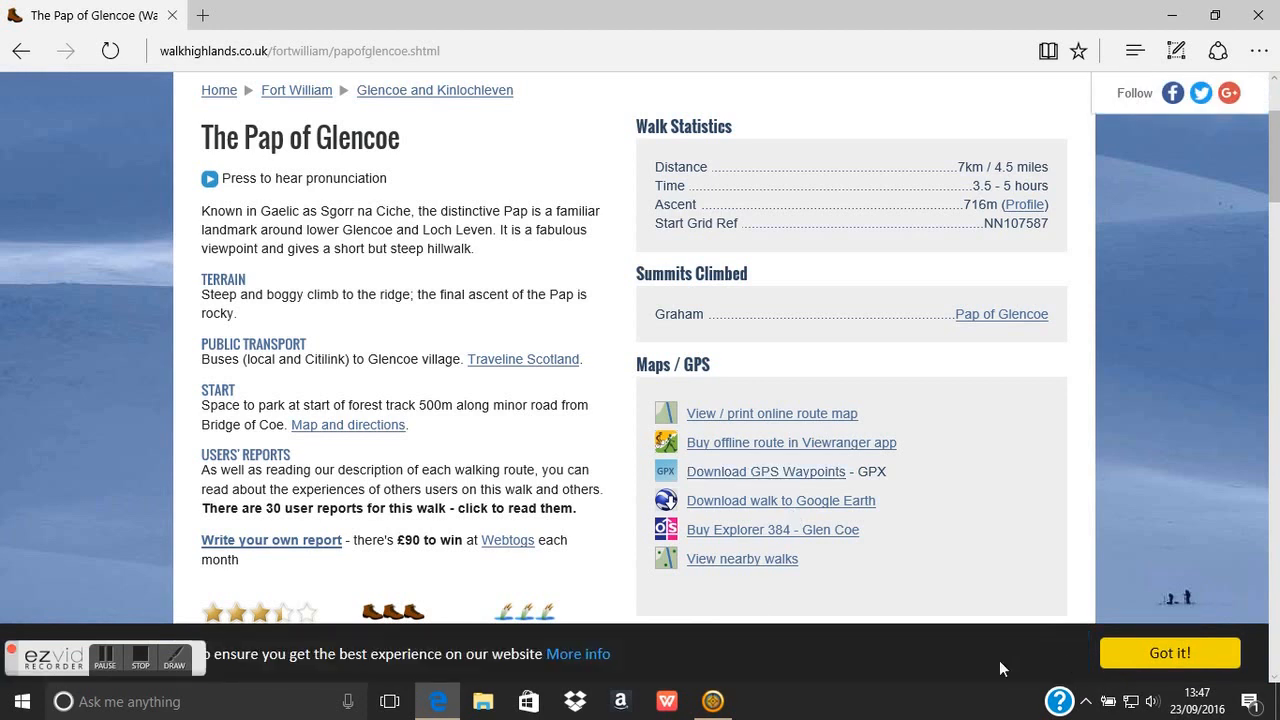
click(760, 474)
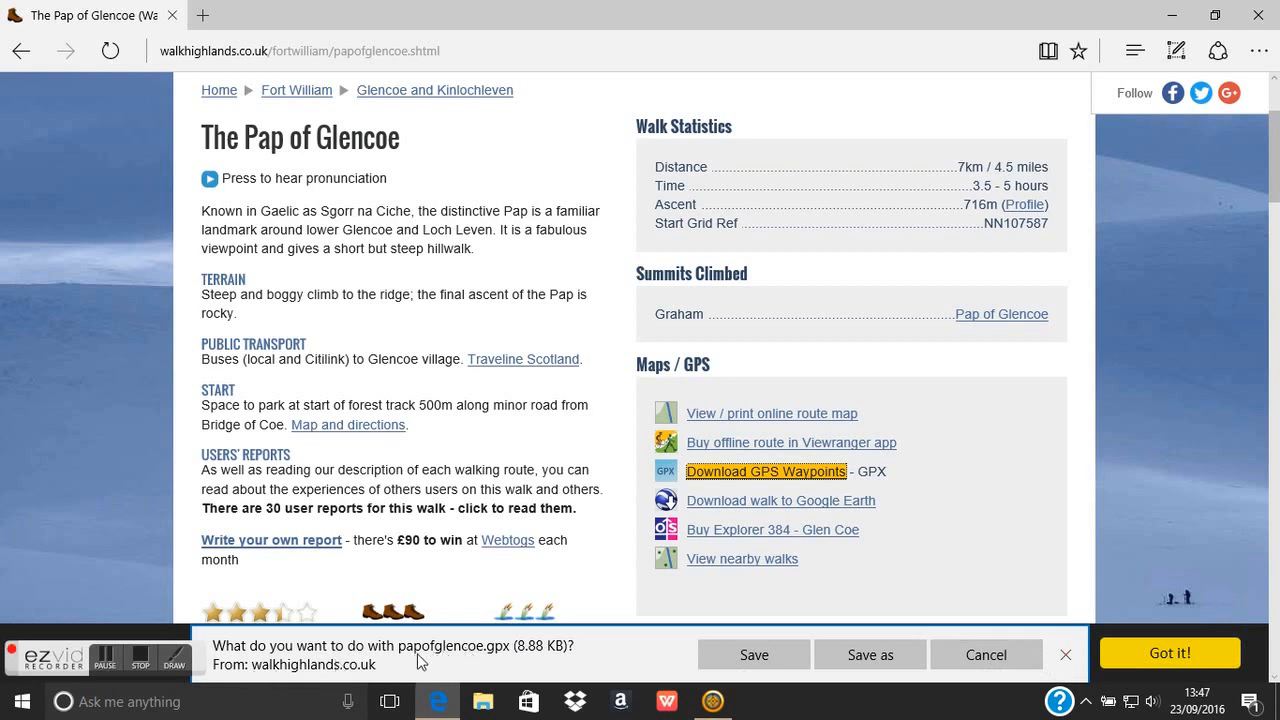
click(889, 661)
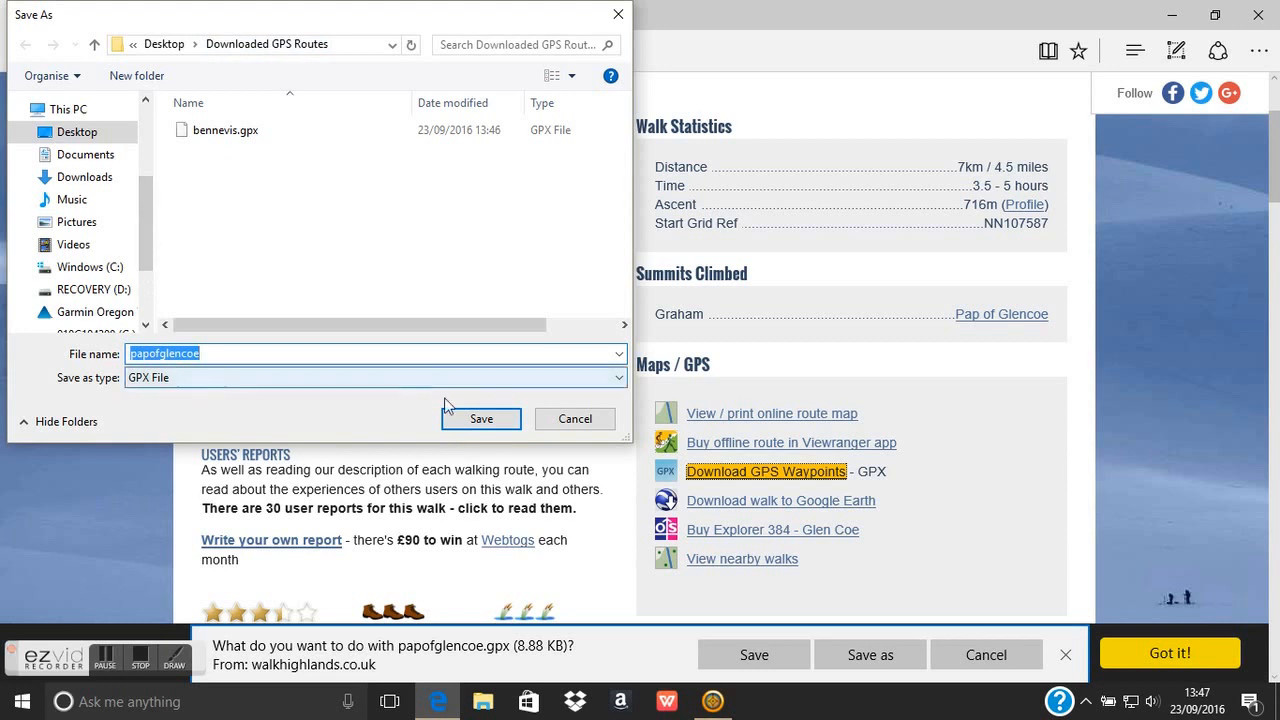
click(481, 419)
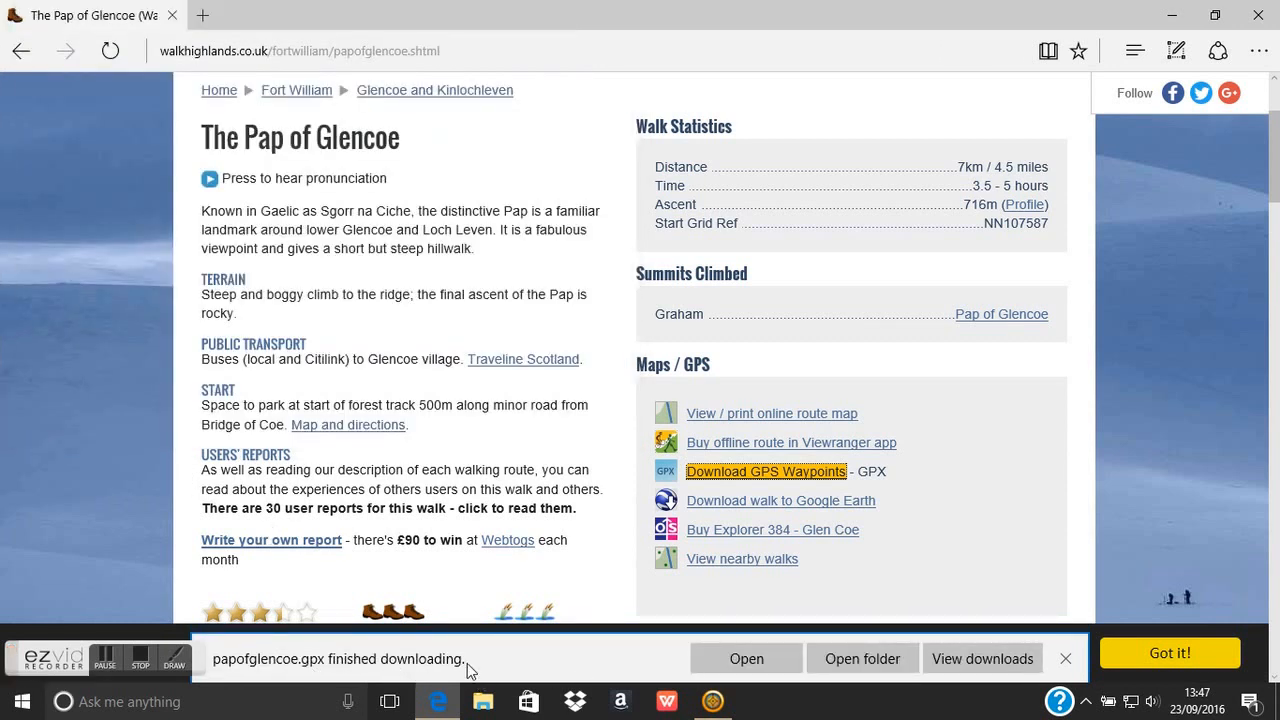
click(1066, 659)
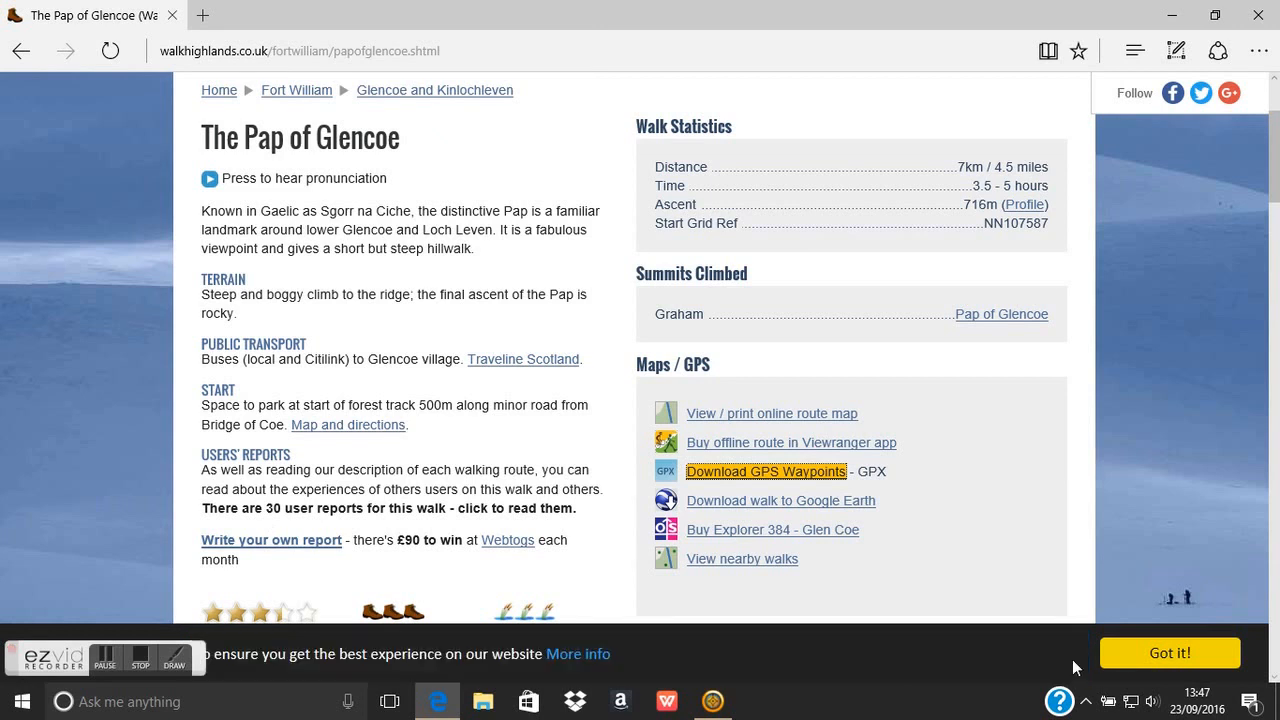
click(1175, 22)
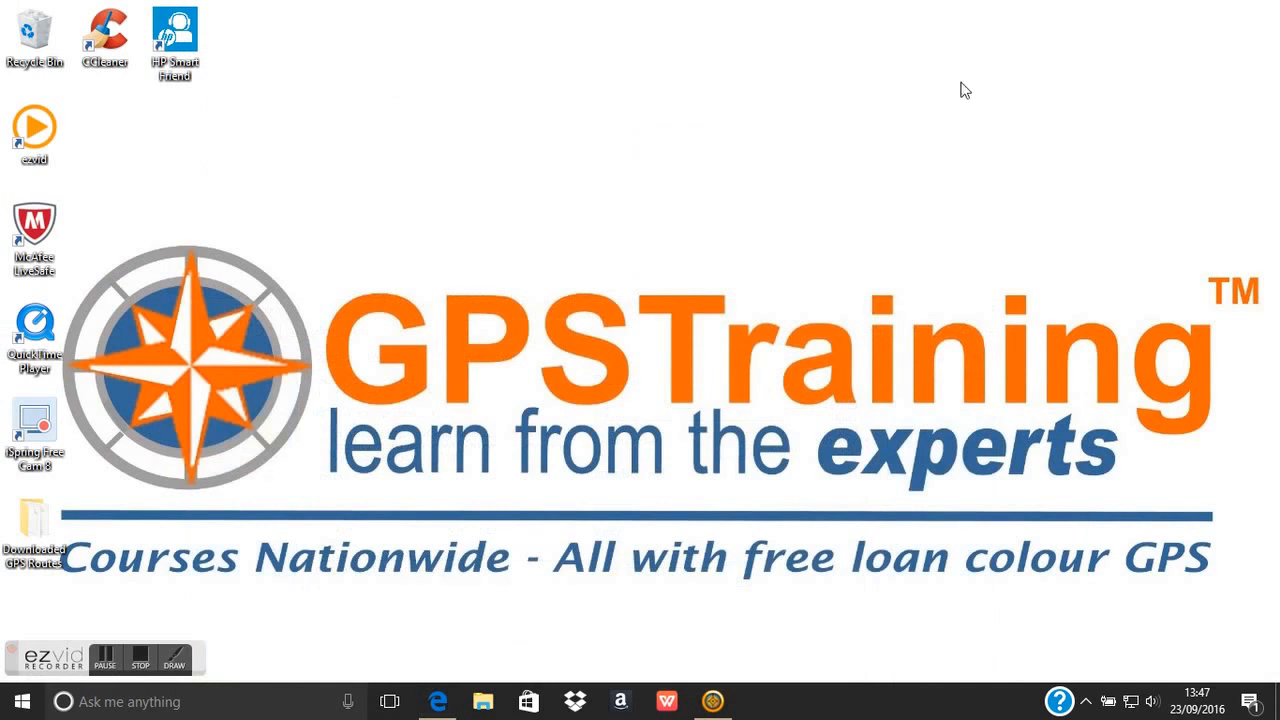
Step: Move the Downloaded GPS Routes folder to an empty area of the desktop and open it
drag(20, 552, 365, 204)
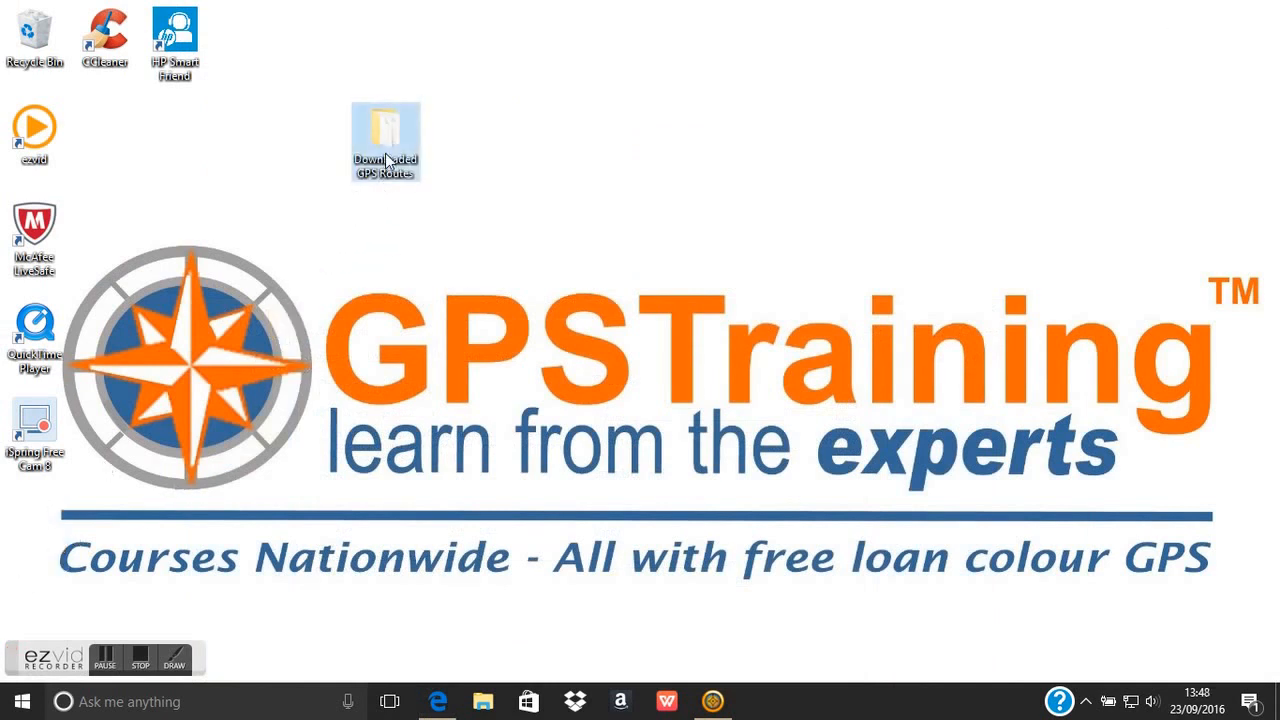
mouse_move(388, 160)
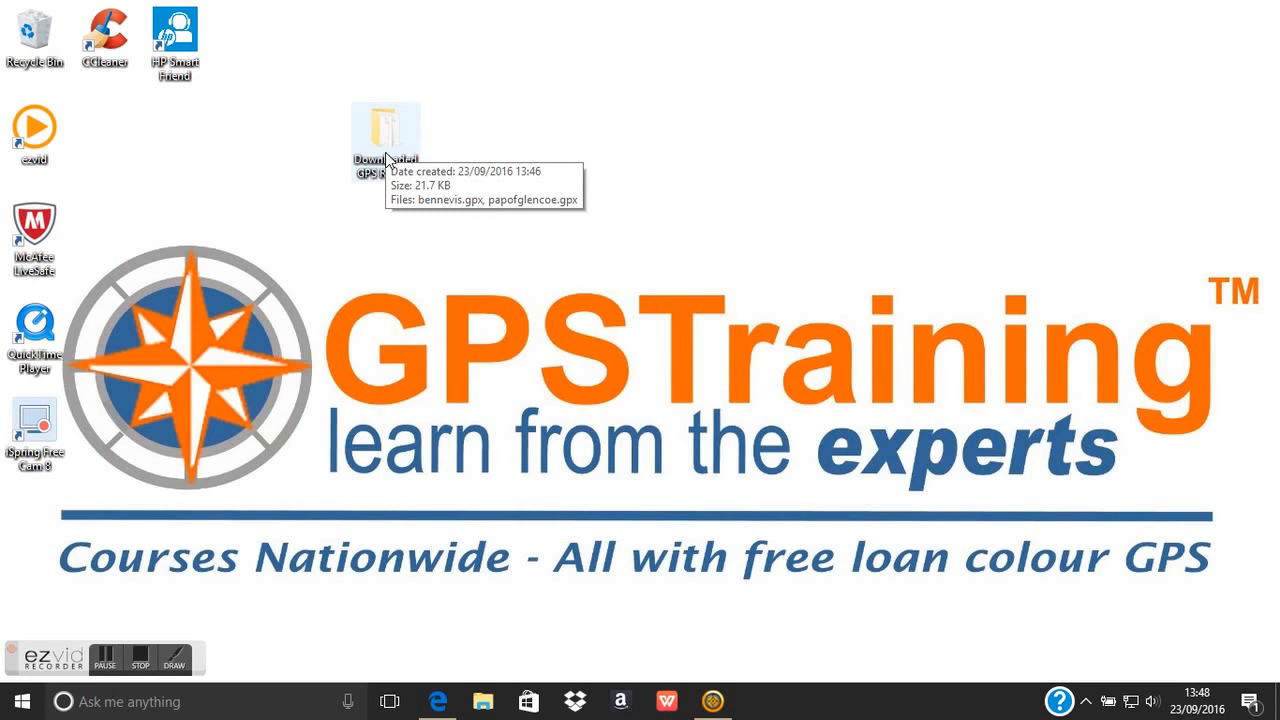
double_click(385, 152)
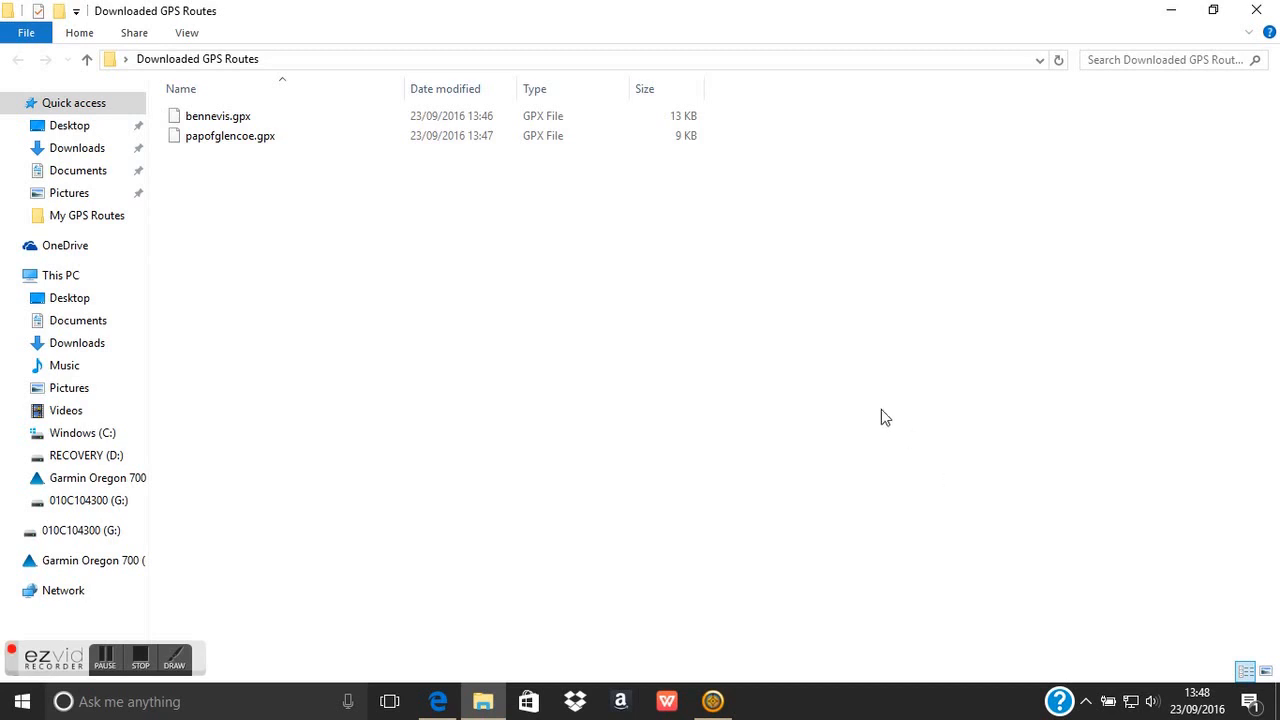
Step: Switch to Garmin BaseCamp and look over the connected Oregon 700 device and the available maps
click(713, 701)
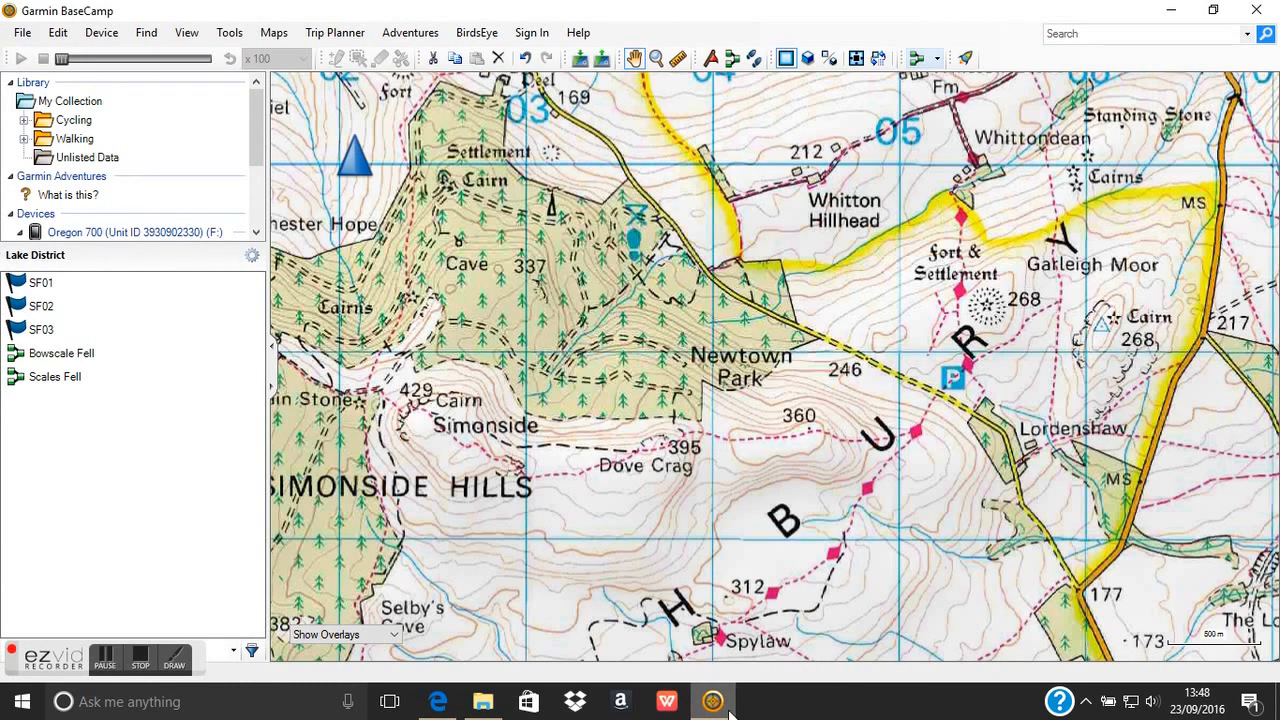
mouse_move(714, 706)
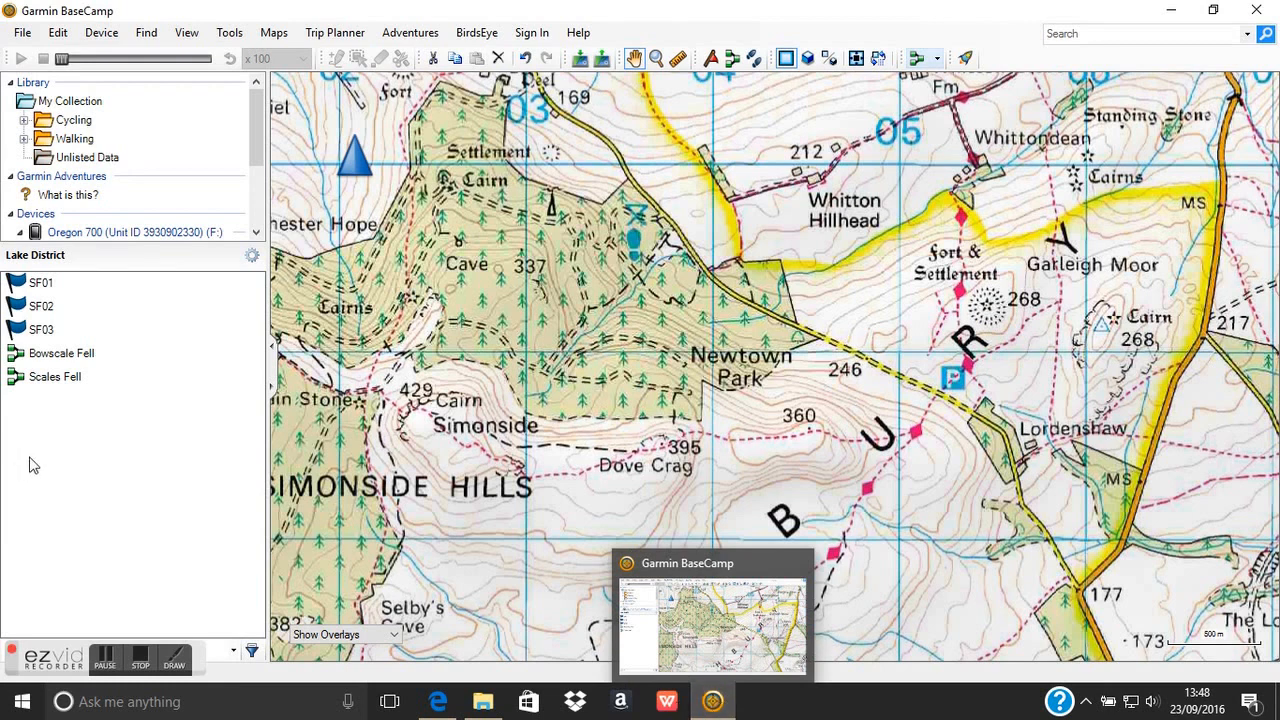
drag(262, 142, 256, 180)
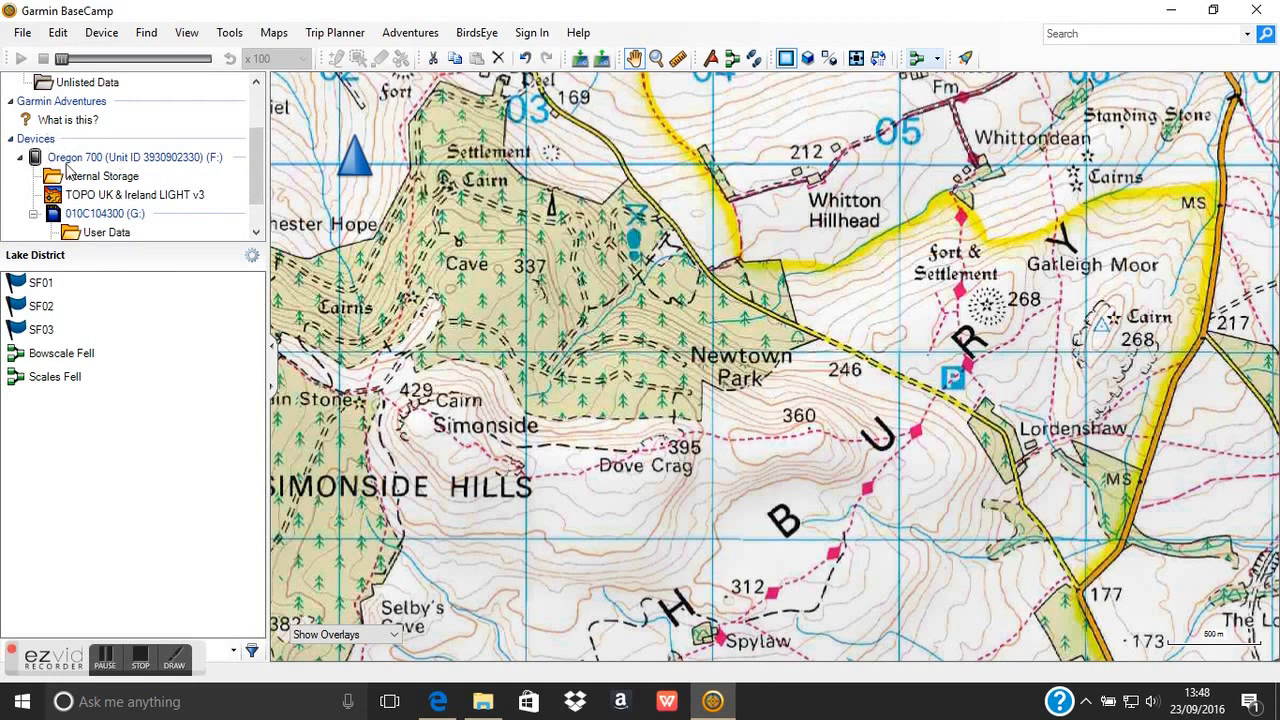
drag(256, 152, 258, 113)
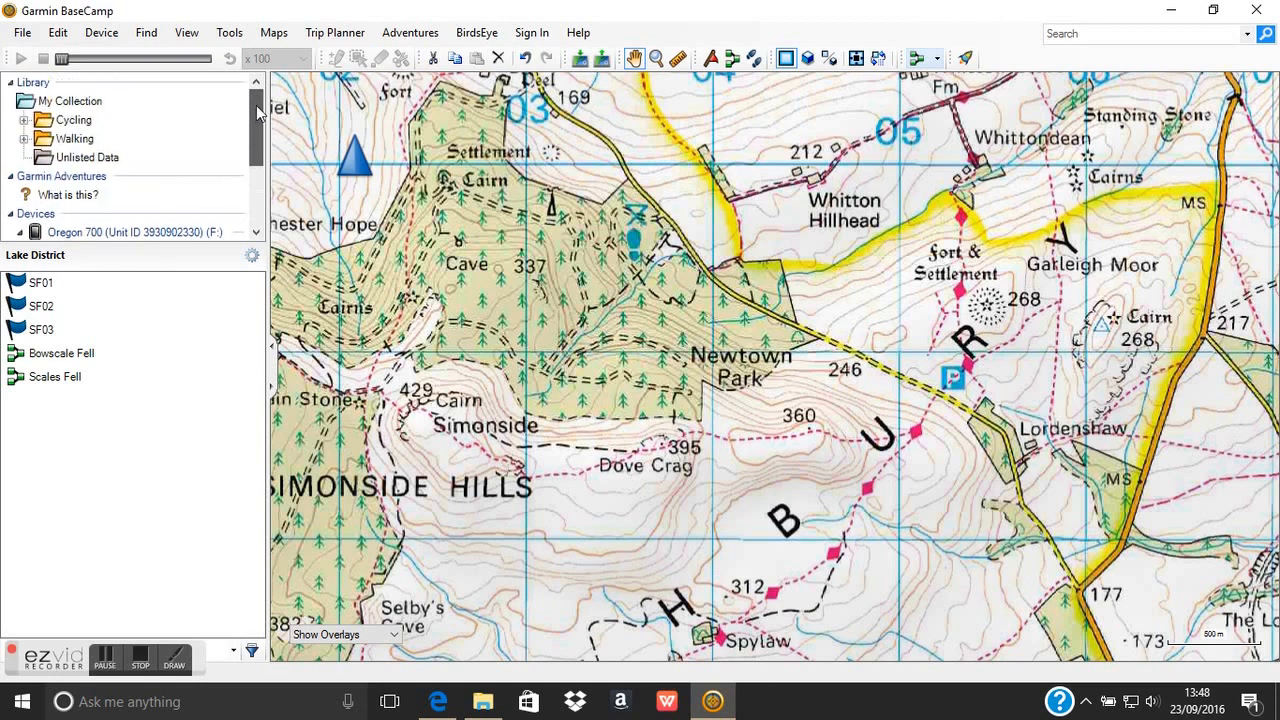
click(276, 34)
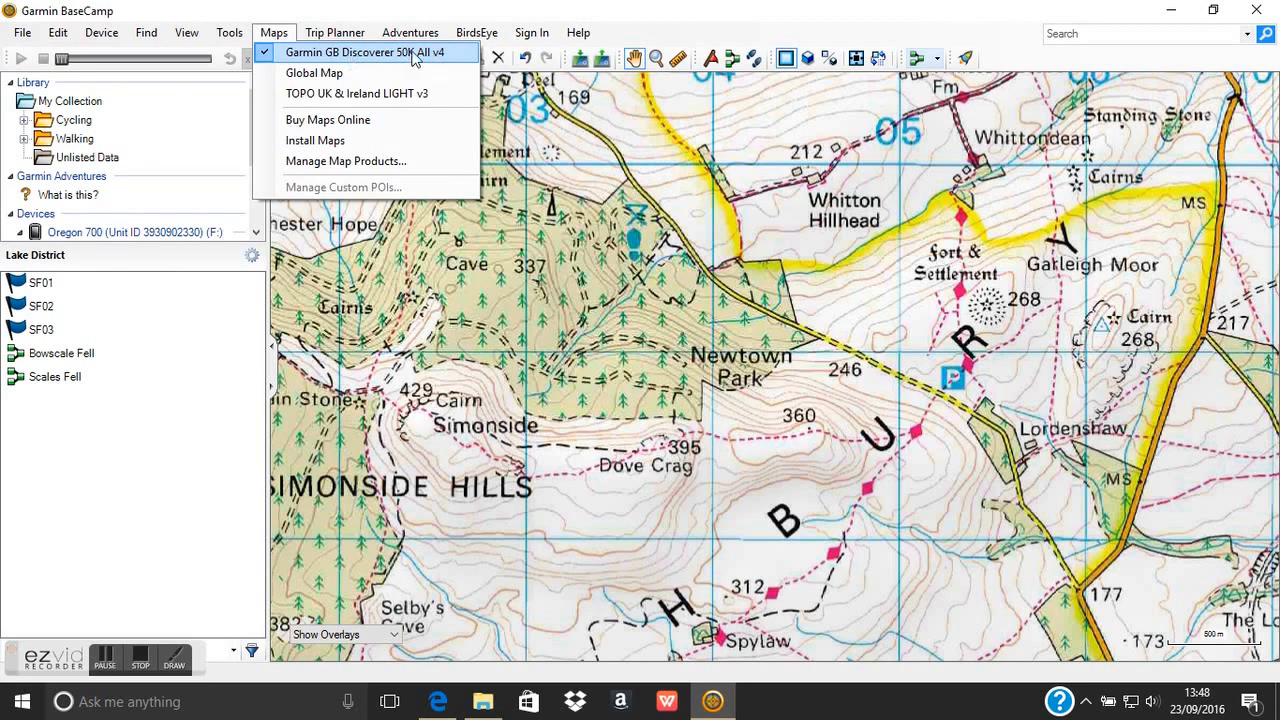
click(145, 434)
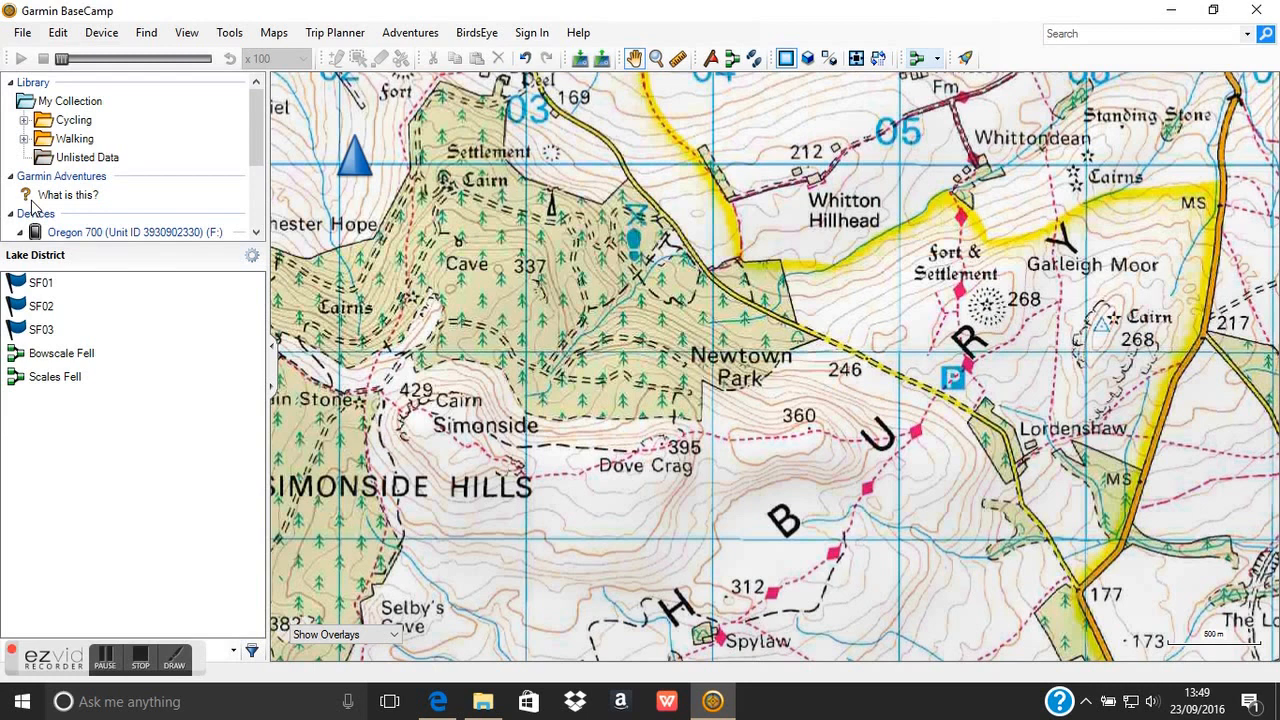
Step: Create a list folder named Fort William inside the Walking folder of the library
click(24, 140)
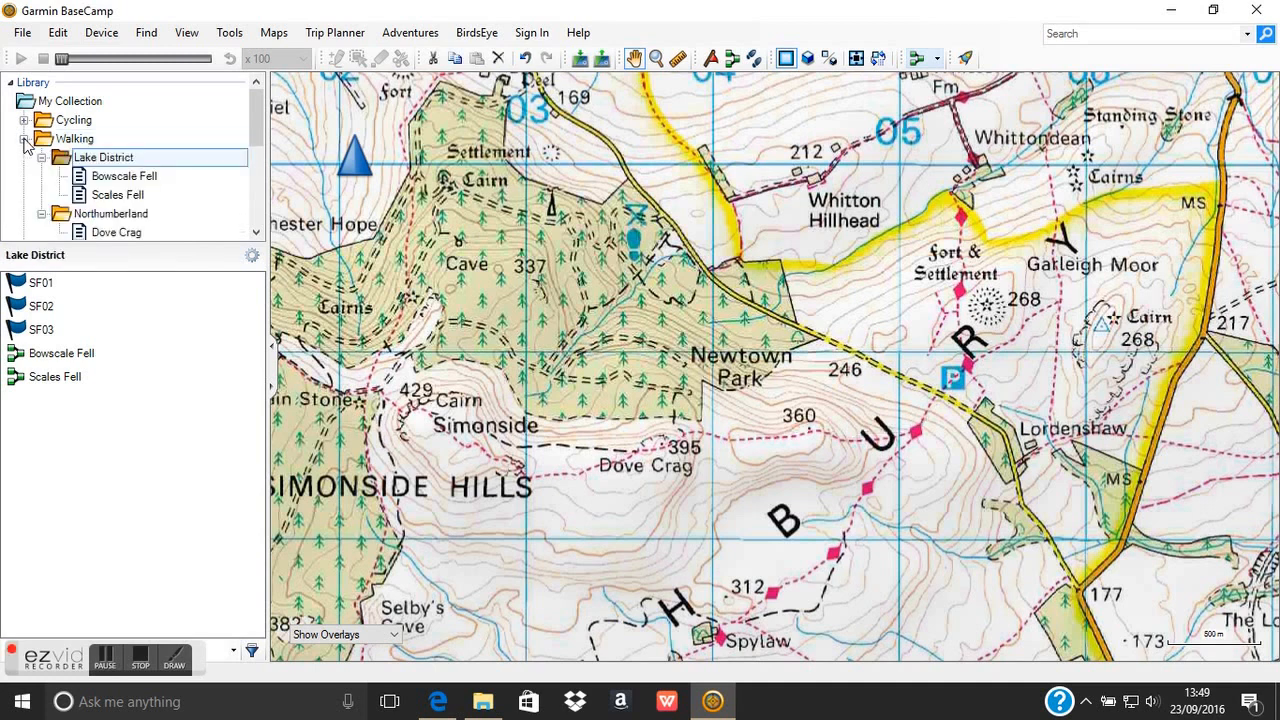
scroll(58, 175, down, 1)
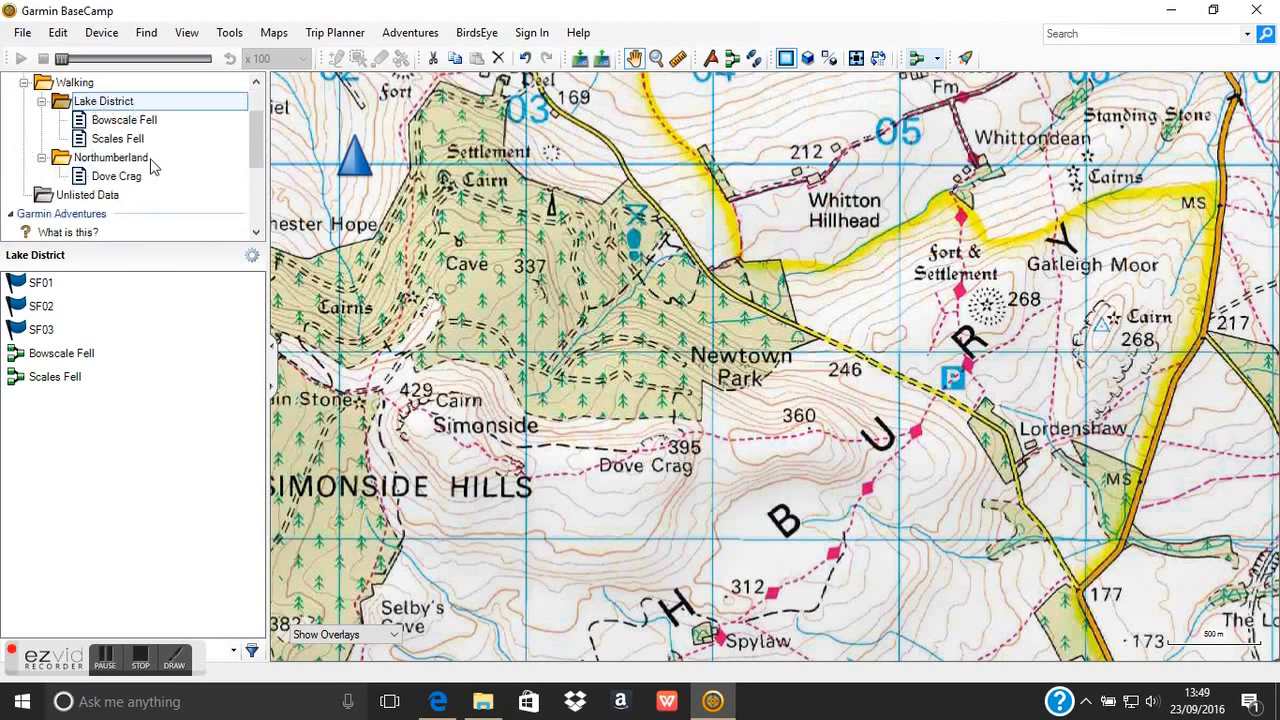
scroll(151, 190, up, 1)
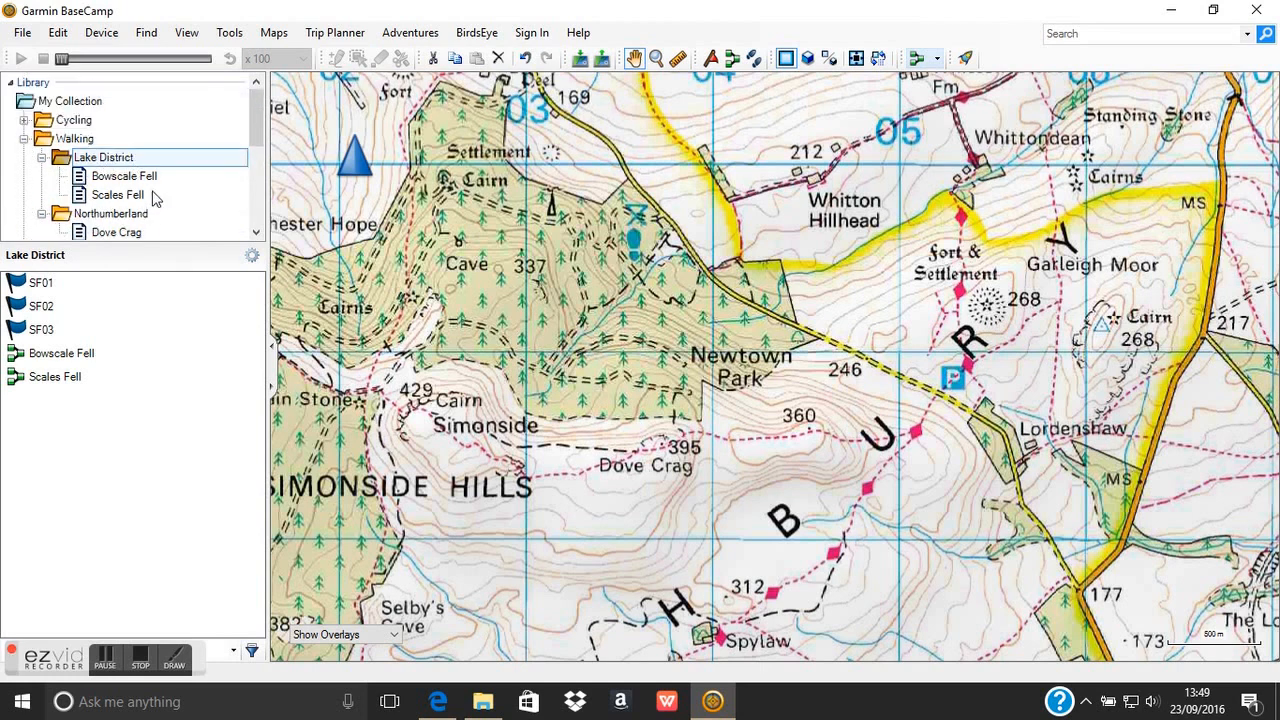
click(76, 144)
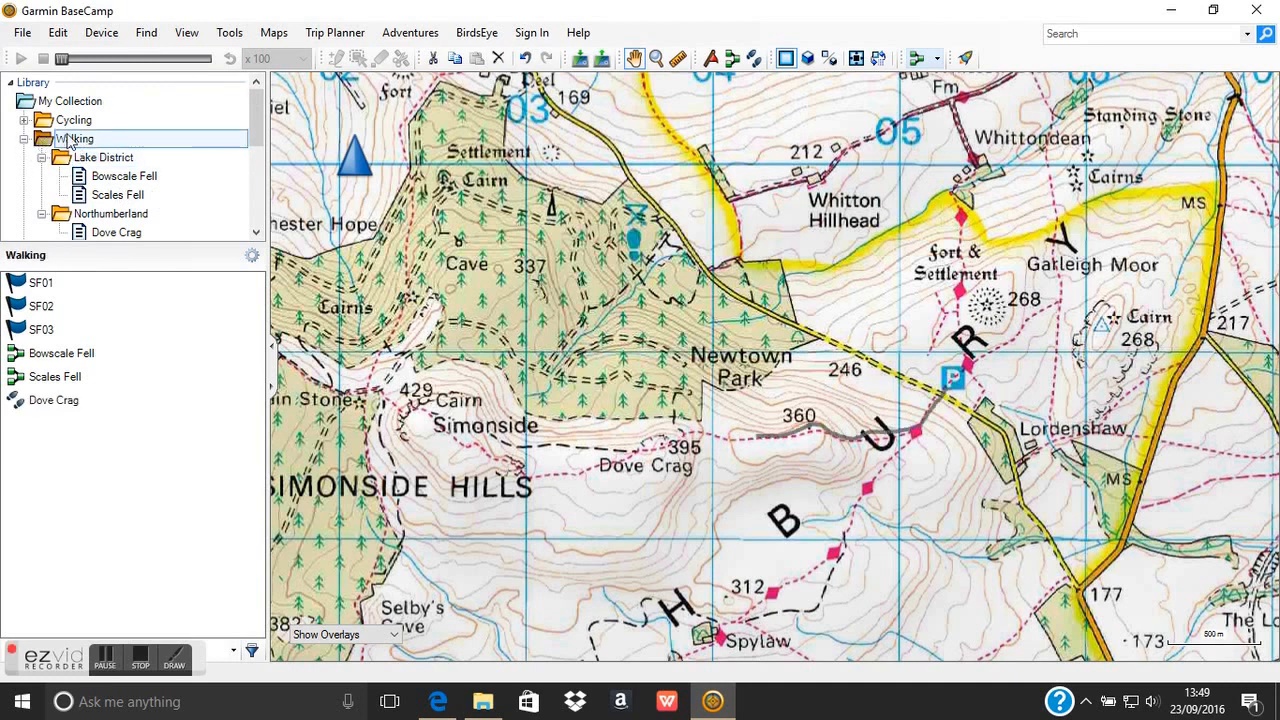
click(24, 34)
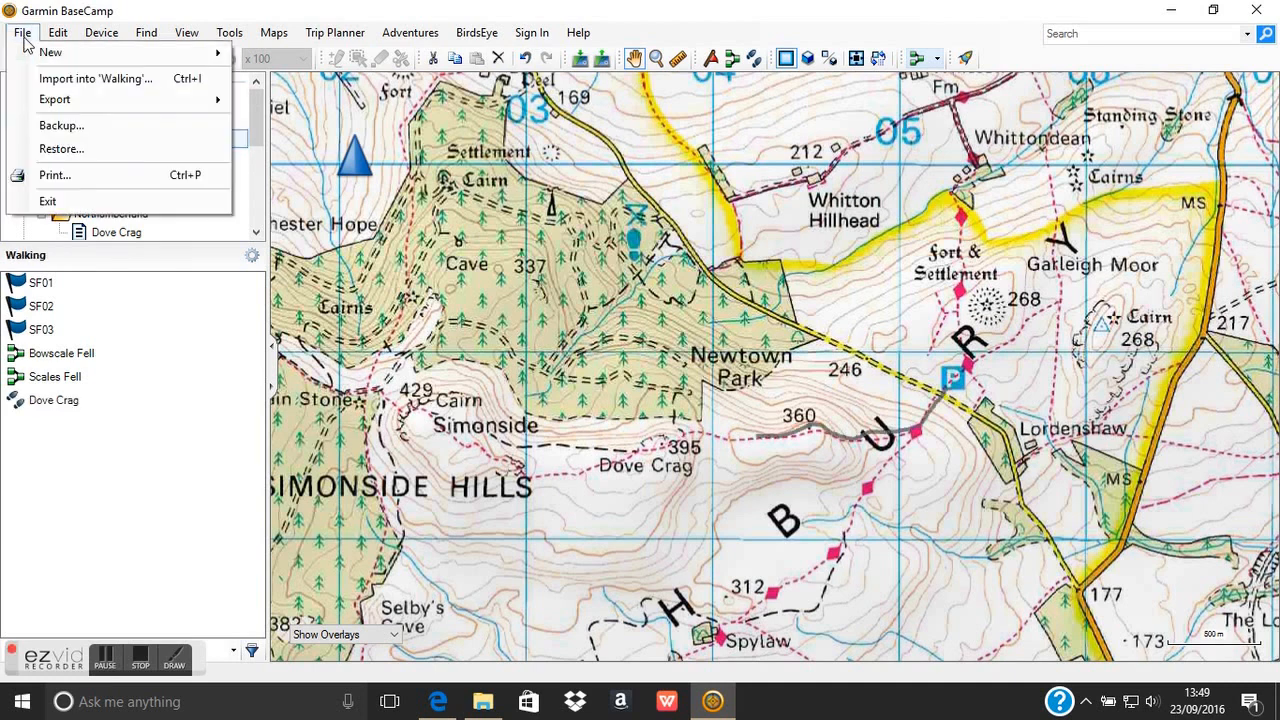
mouse_move(36, 58)
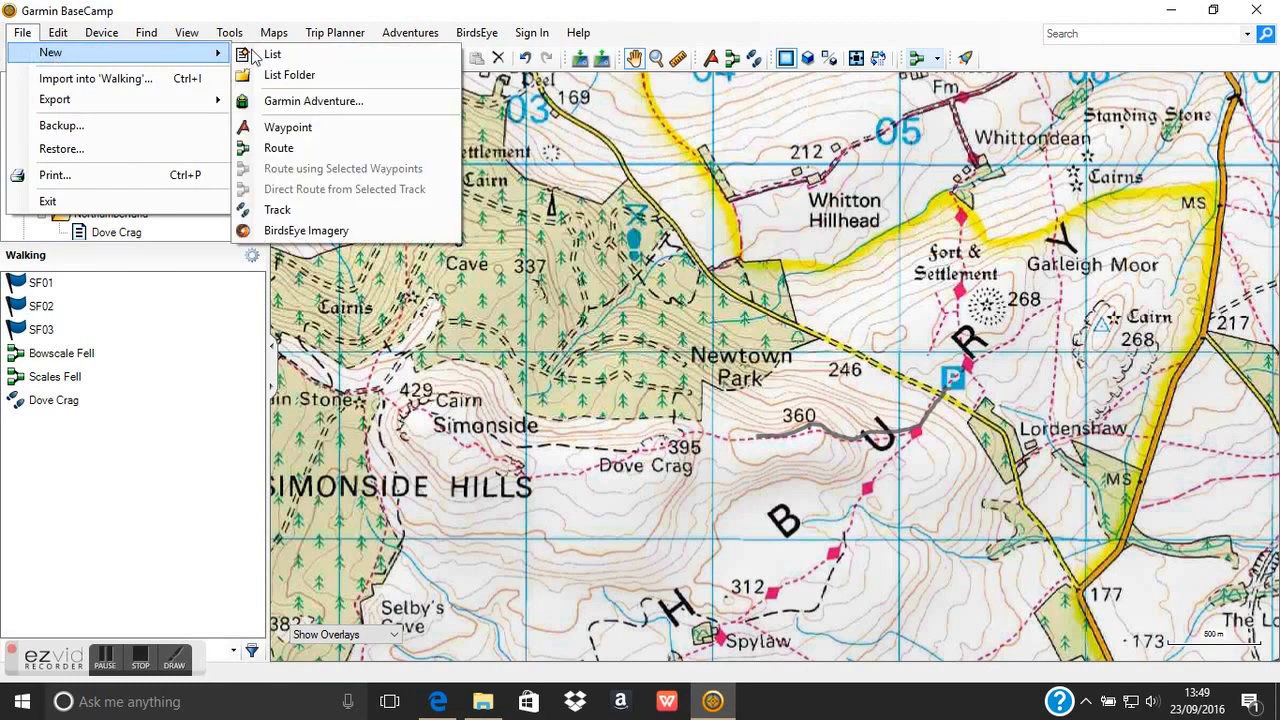
click(288, 75)
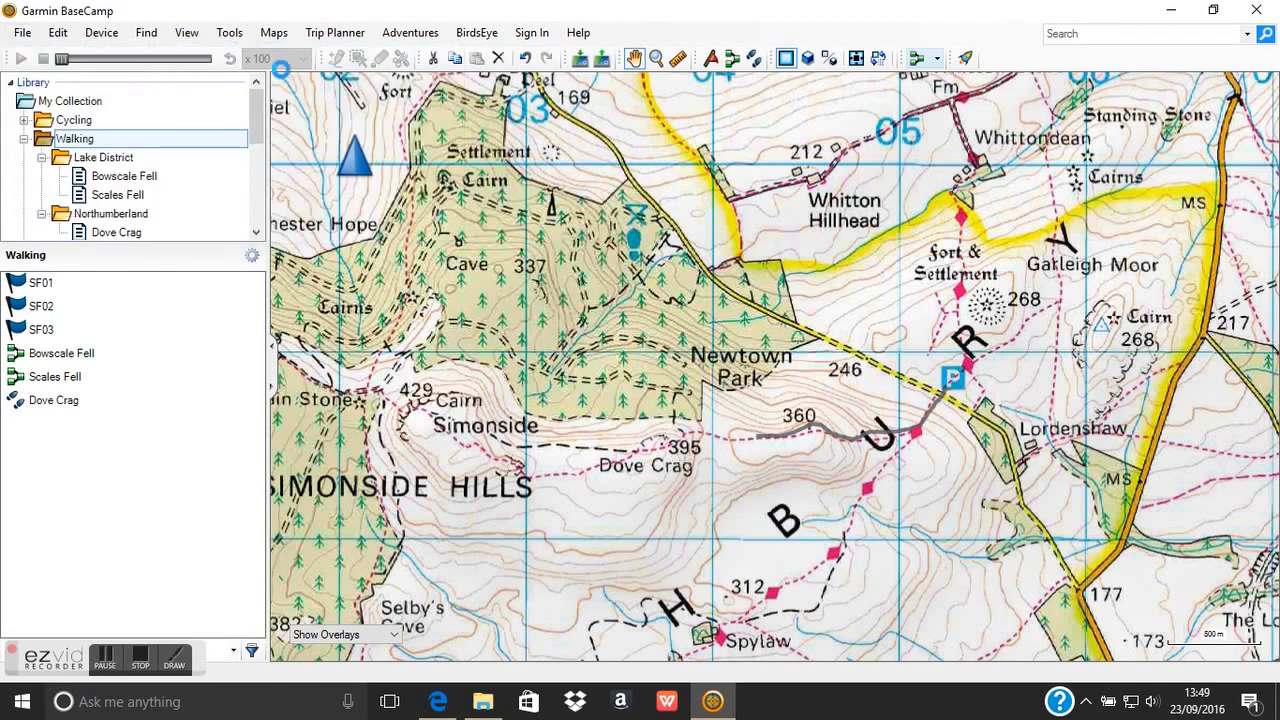
text(Fort William)
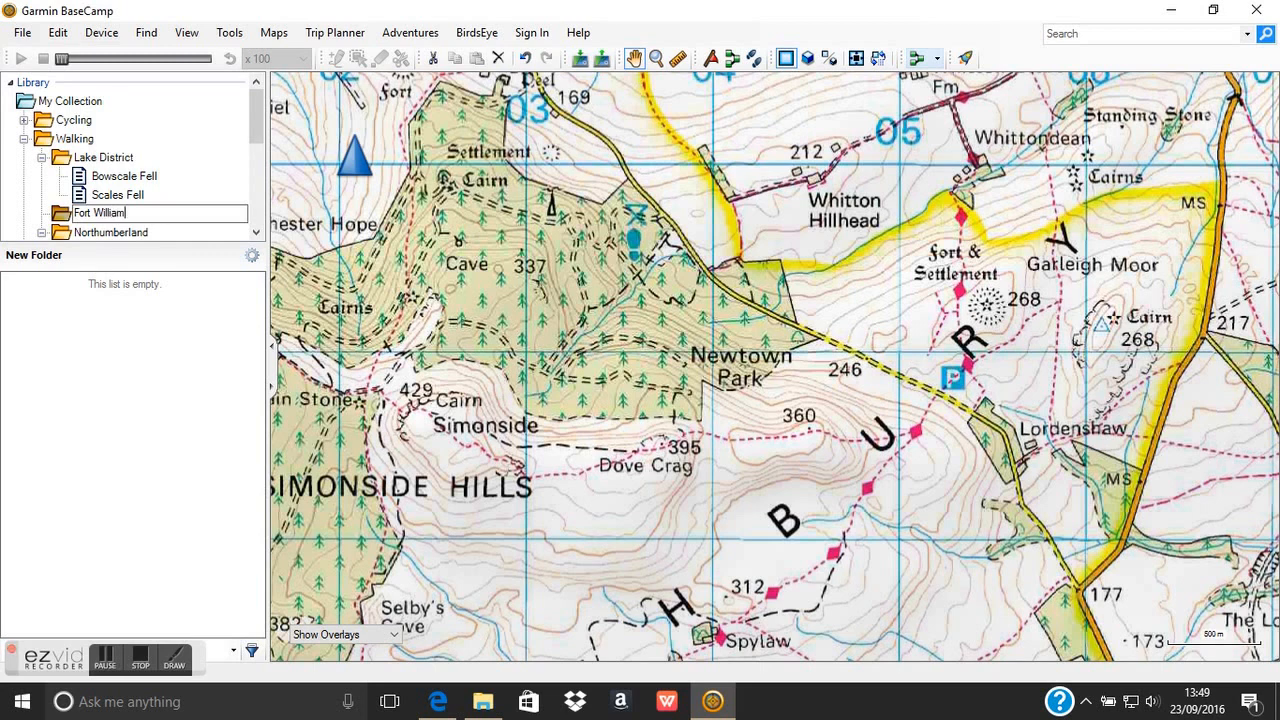
key(Return)
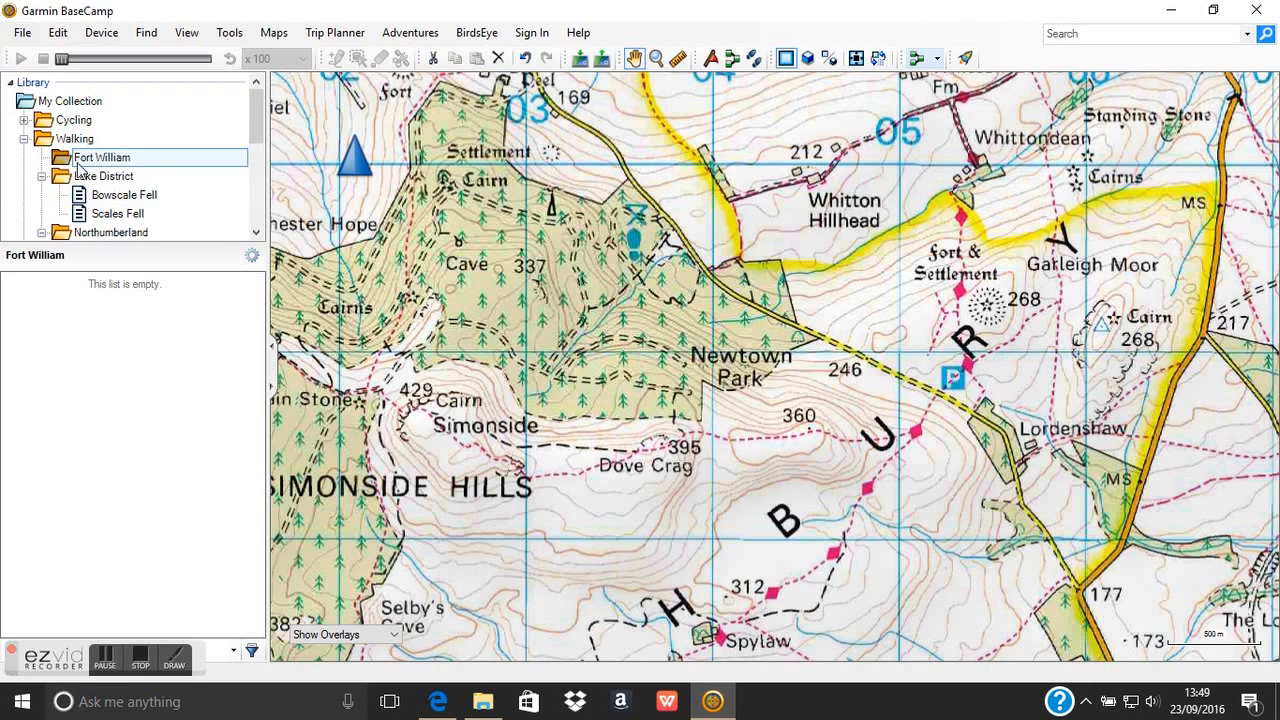
Step: Create a list named Ben Nevis inside the Fort William folder
click(22, 35)
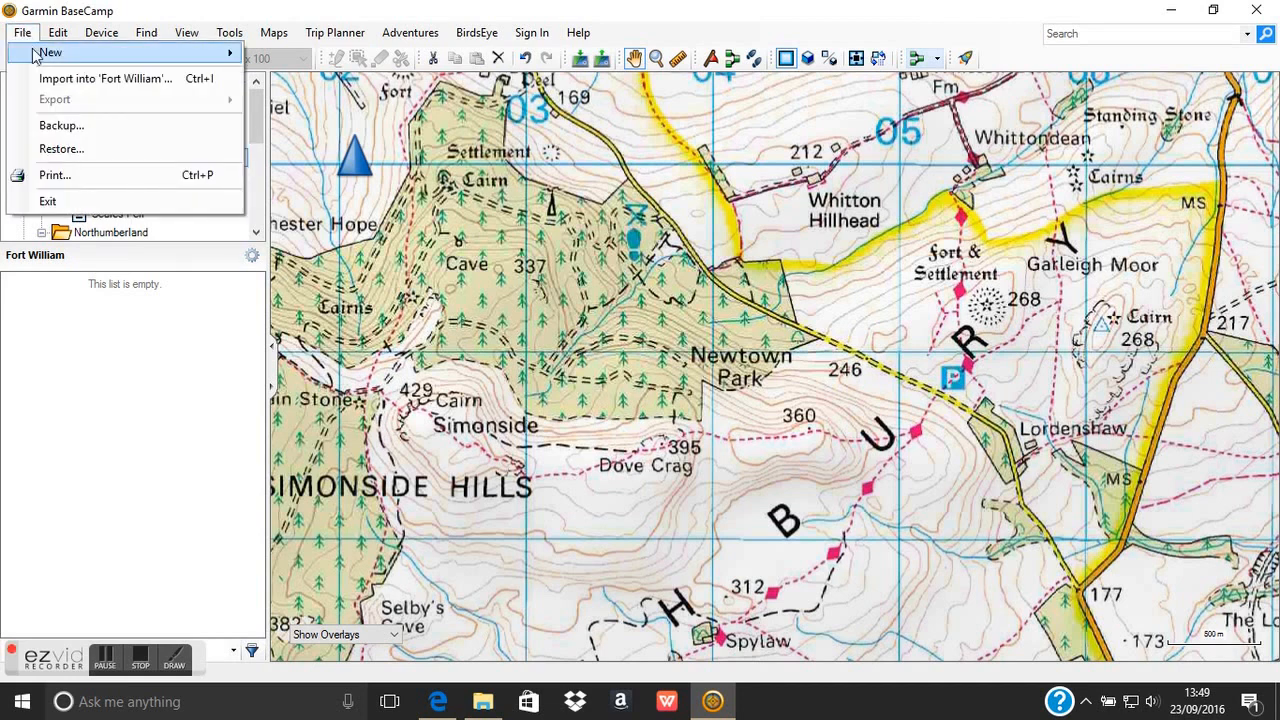
mouse_move(36, 52)
click(285, 55)
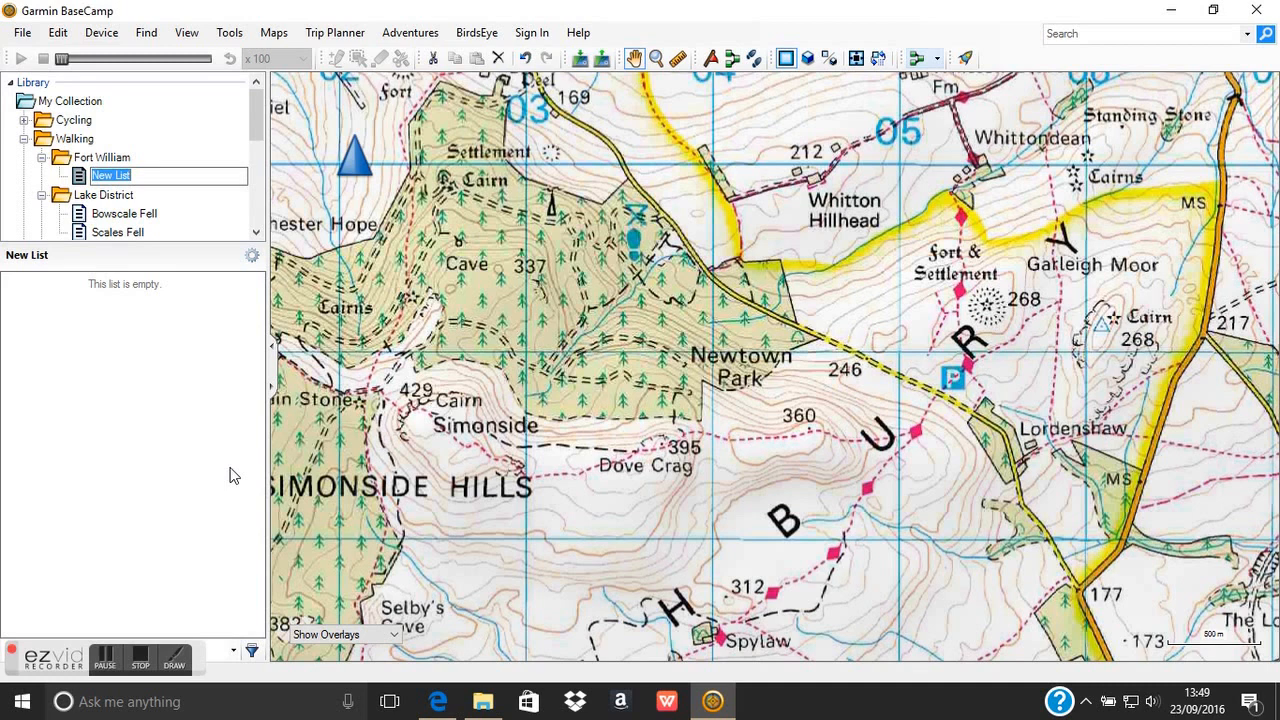
text(Ben)
click(229, 475)
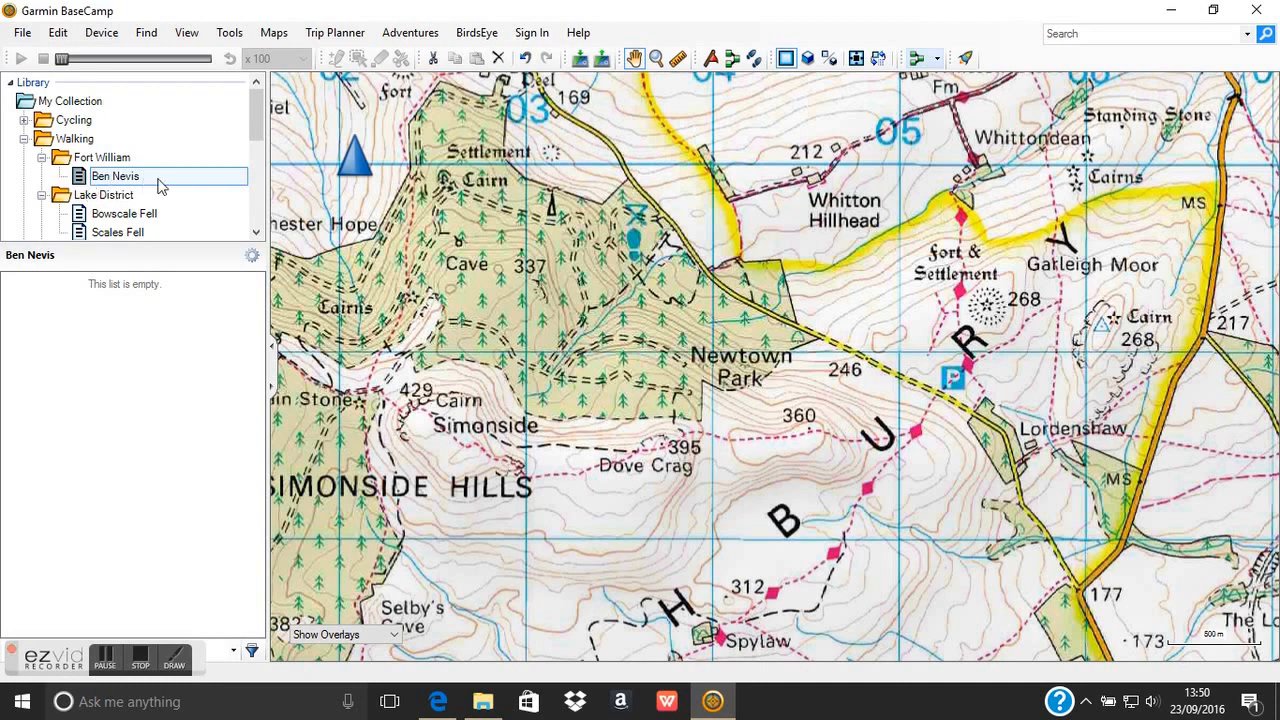
Step: Import bennevis.gpx from the Downloaded GPS Routes folder on the Desktop into the Ben Nevis list
click(22, 33)
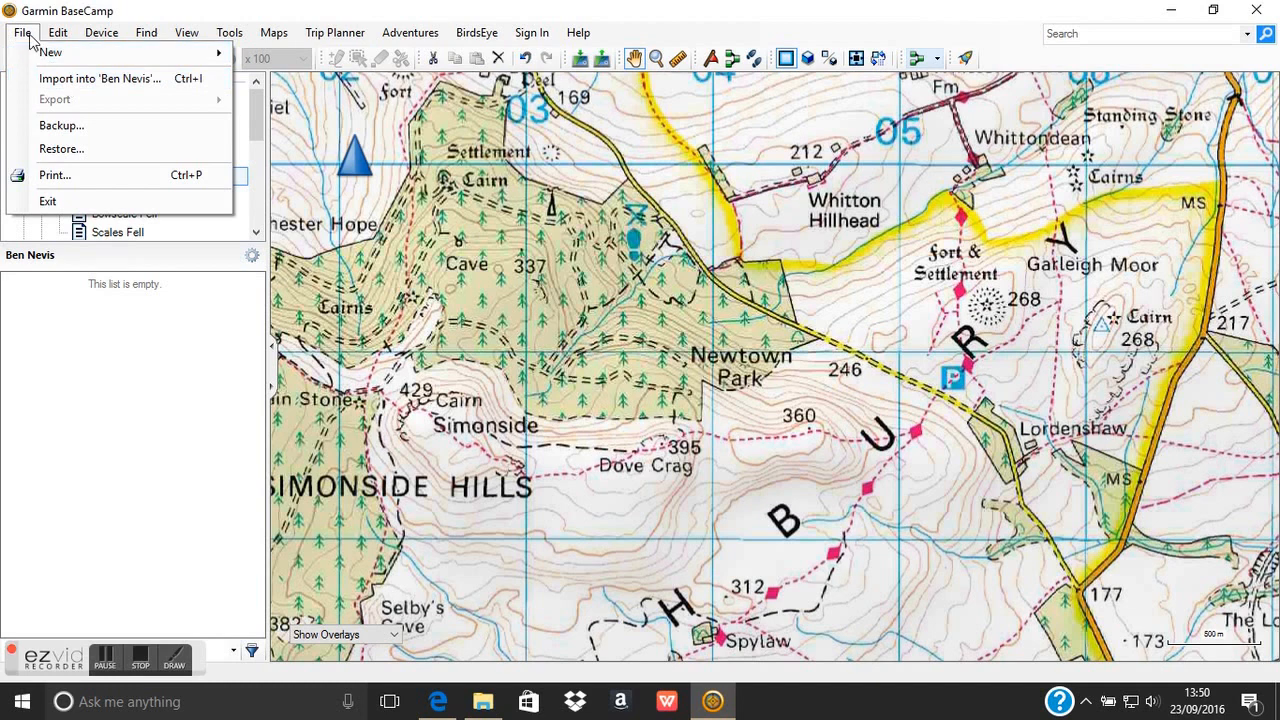
click(85, 82)
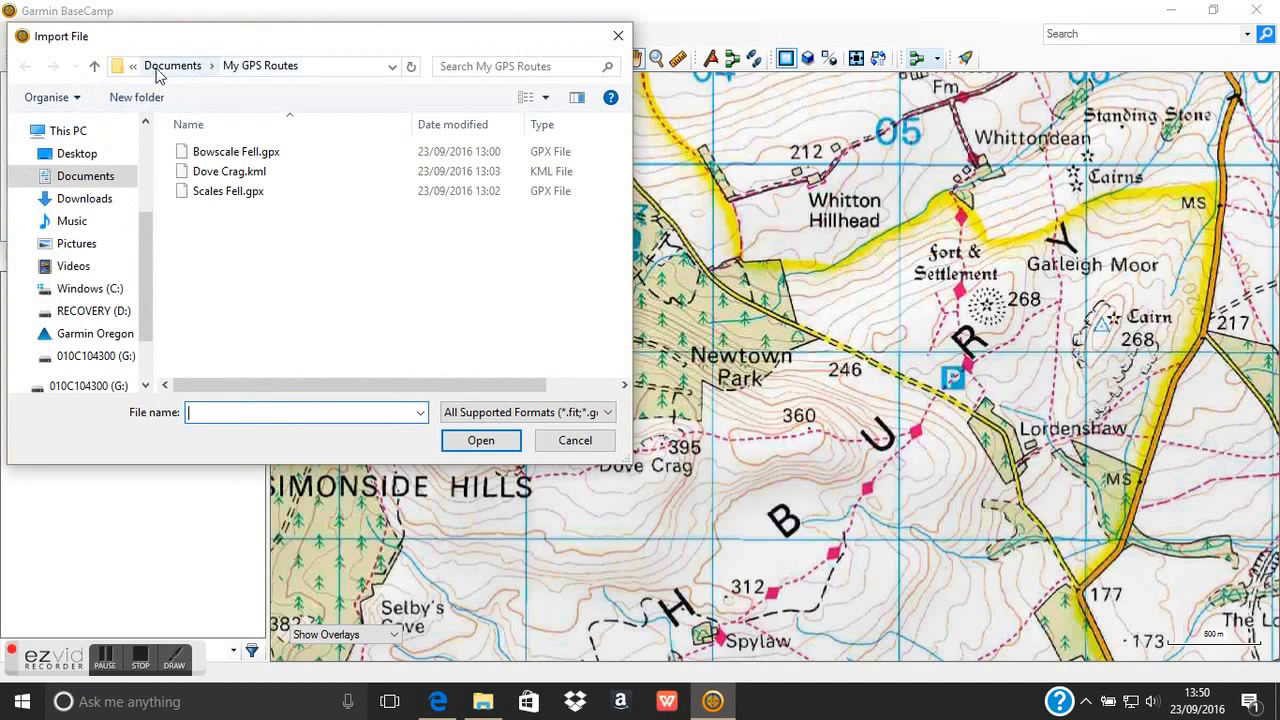
click(72, 180)
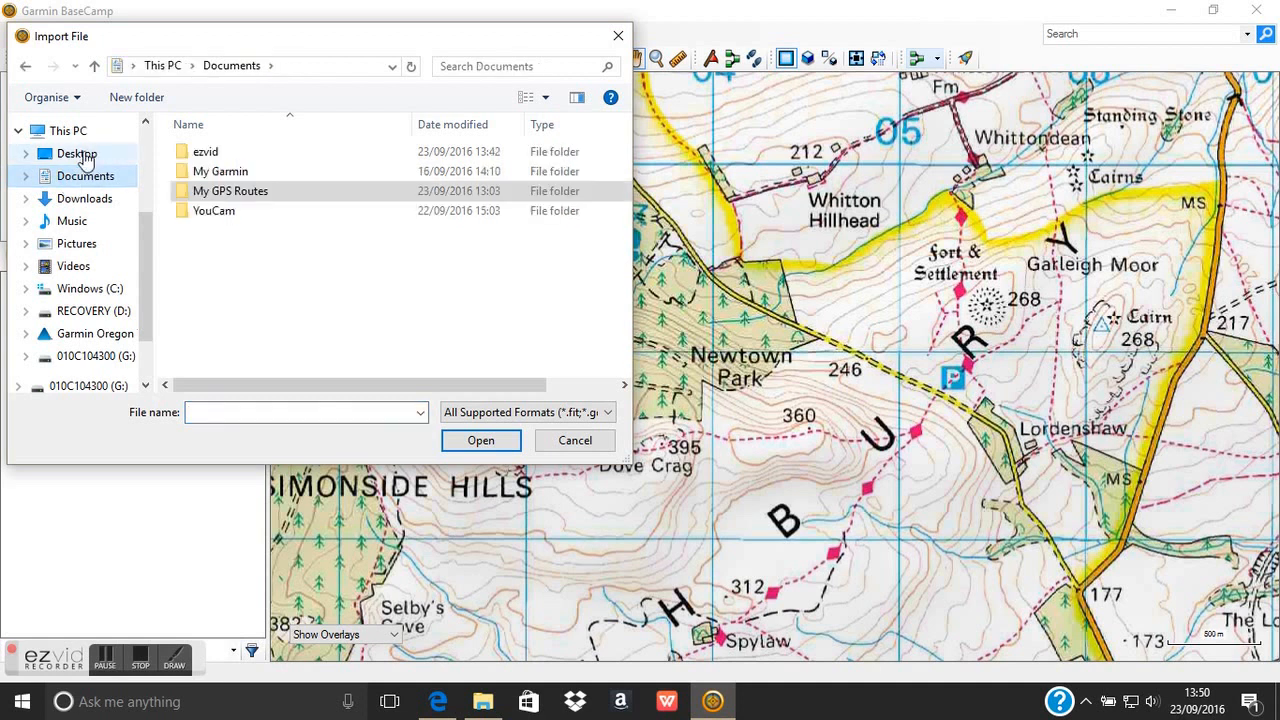
click(77, 155)
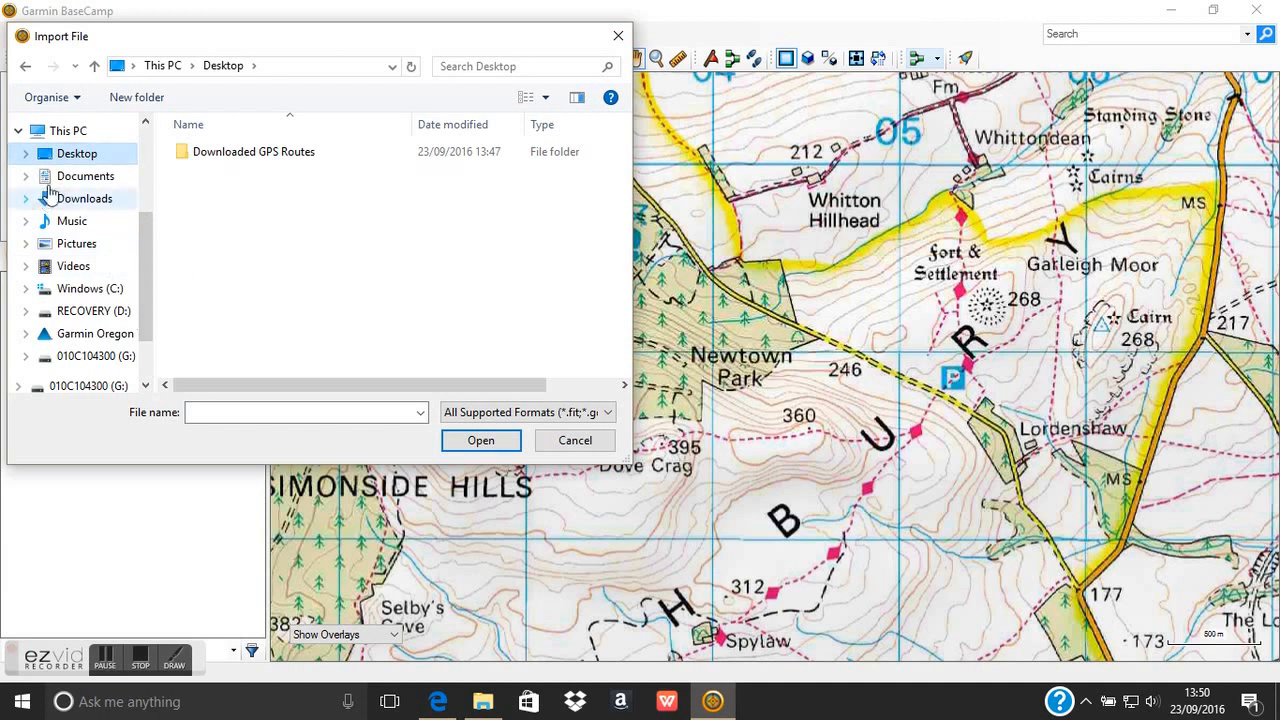
click(277, 158)
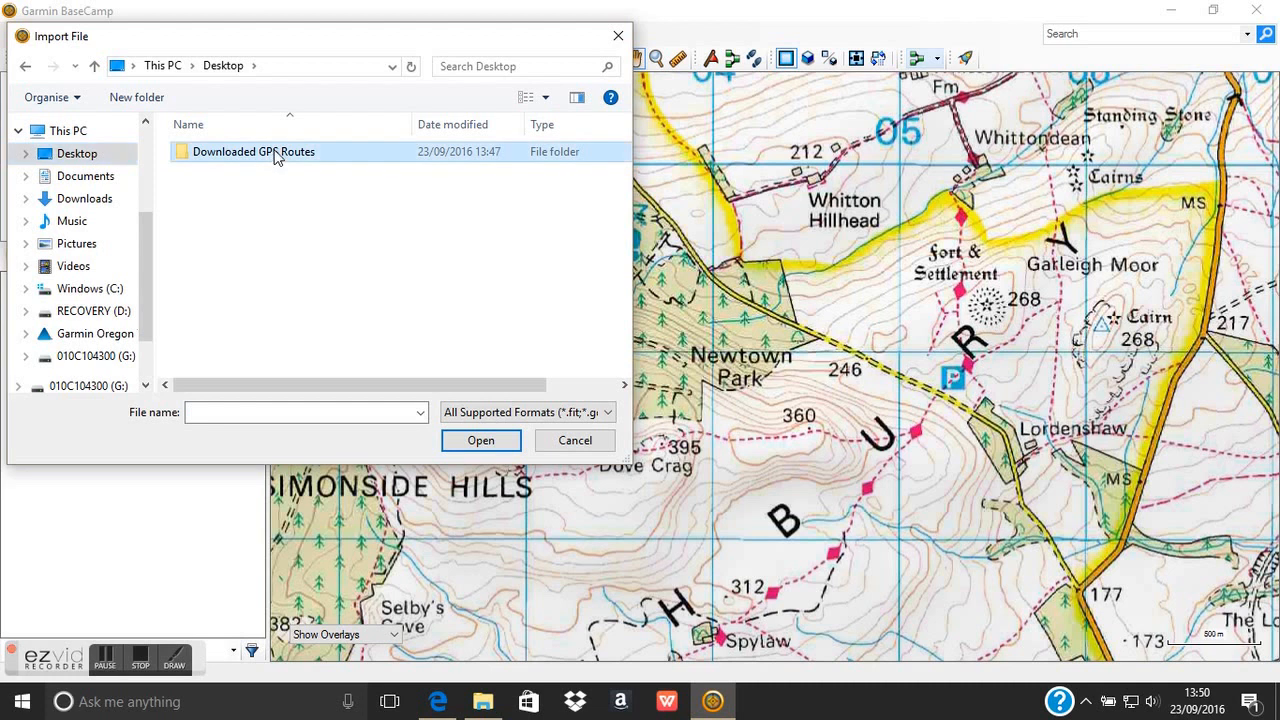
double_click(277, 155)
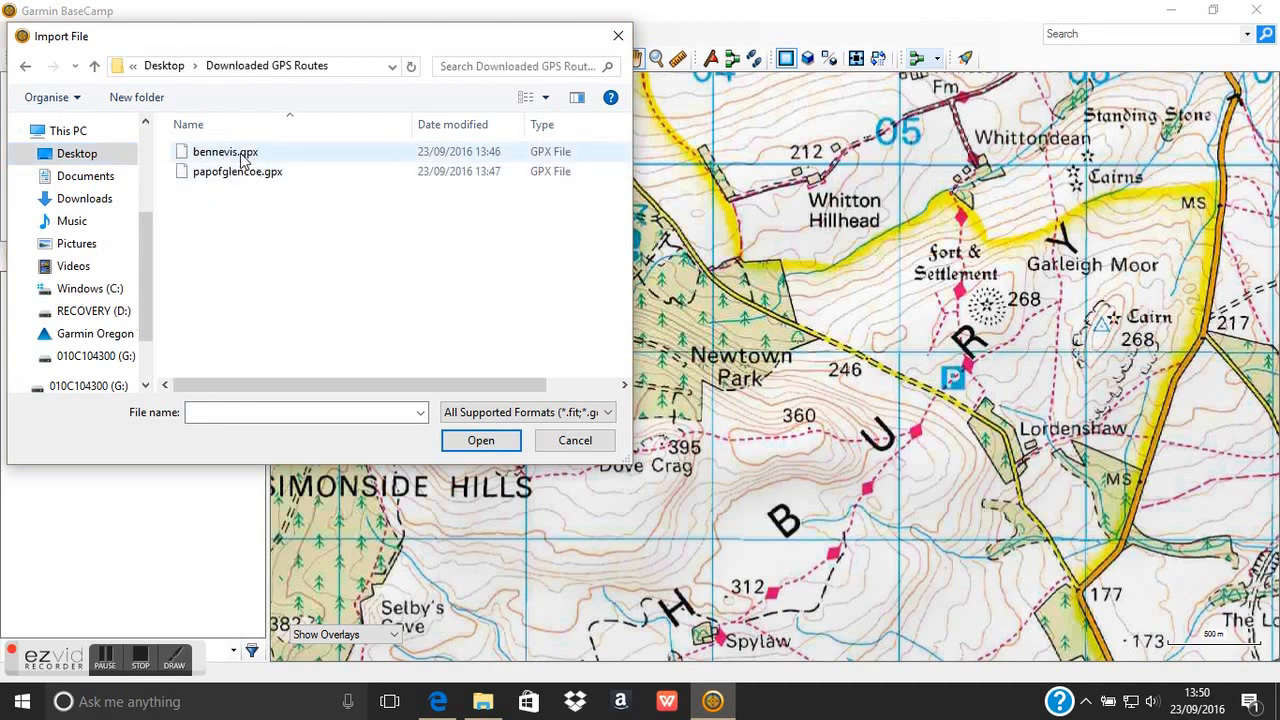
double_click(241, 155)
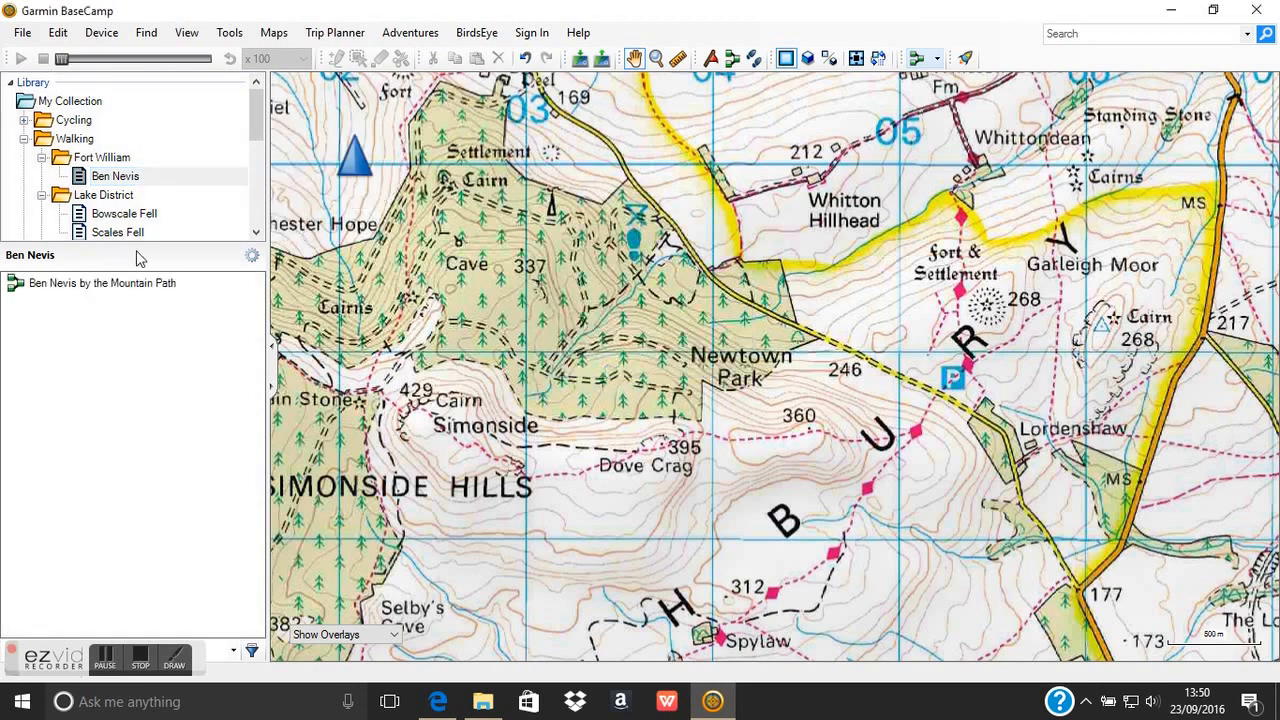
Step: Rename the imported route in the Ben Nevis list as Ben Nevis Mountain Path
click(98, 184)
click(45, 288)
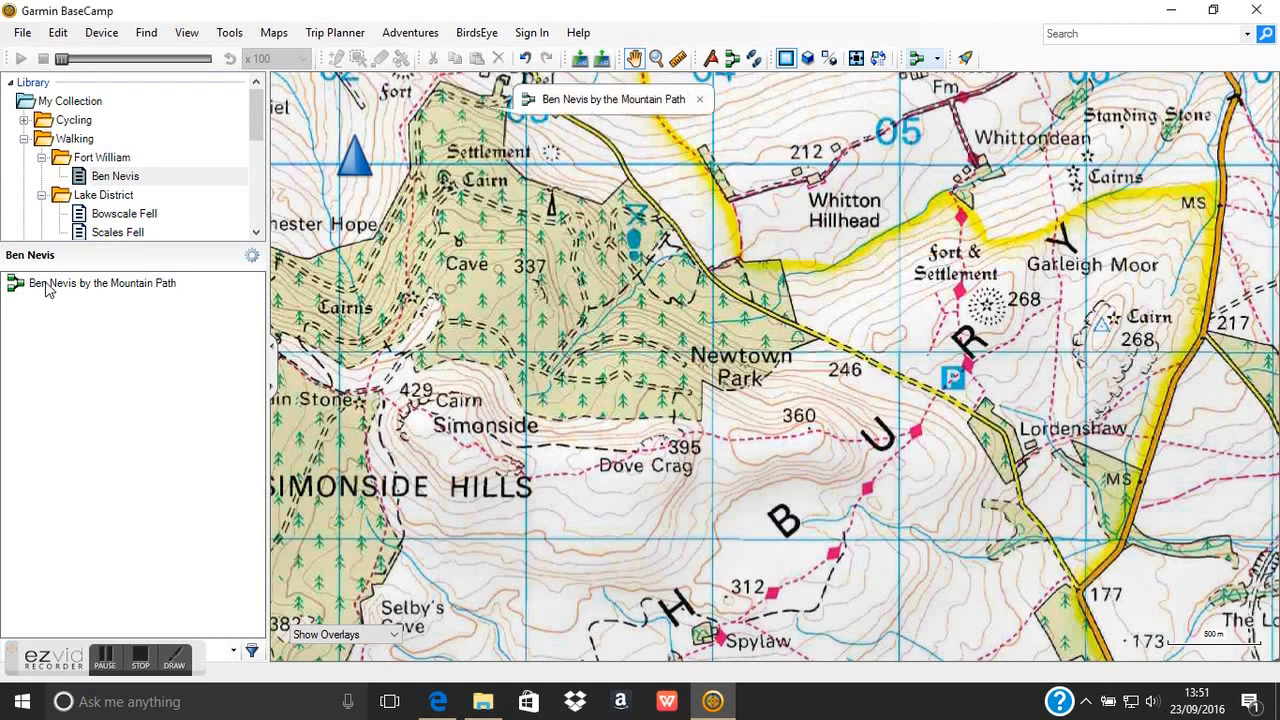
right_click(47, 286)
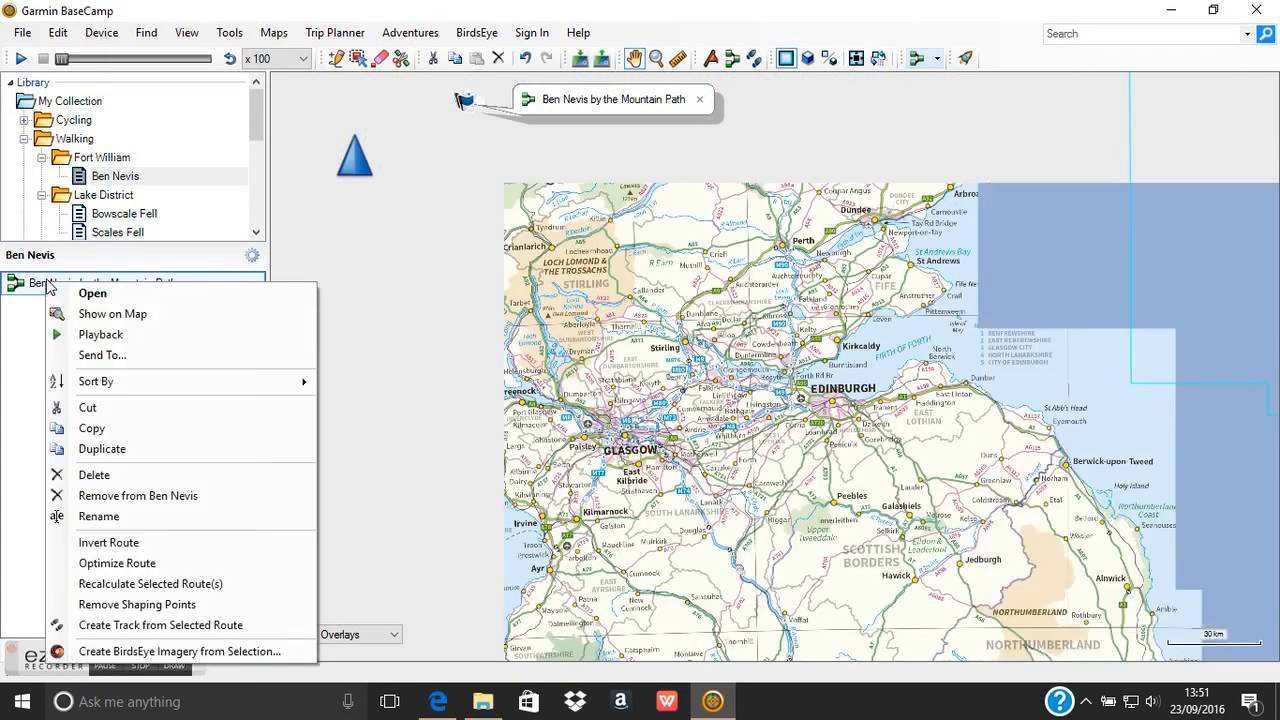
click(141, 518)
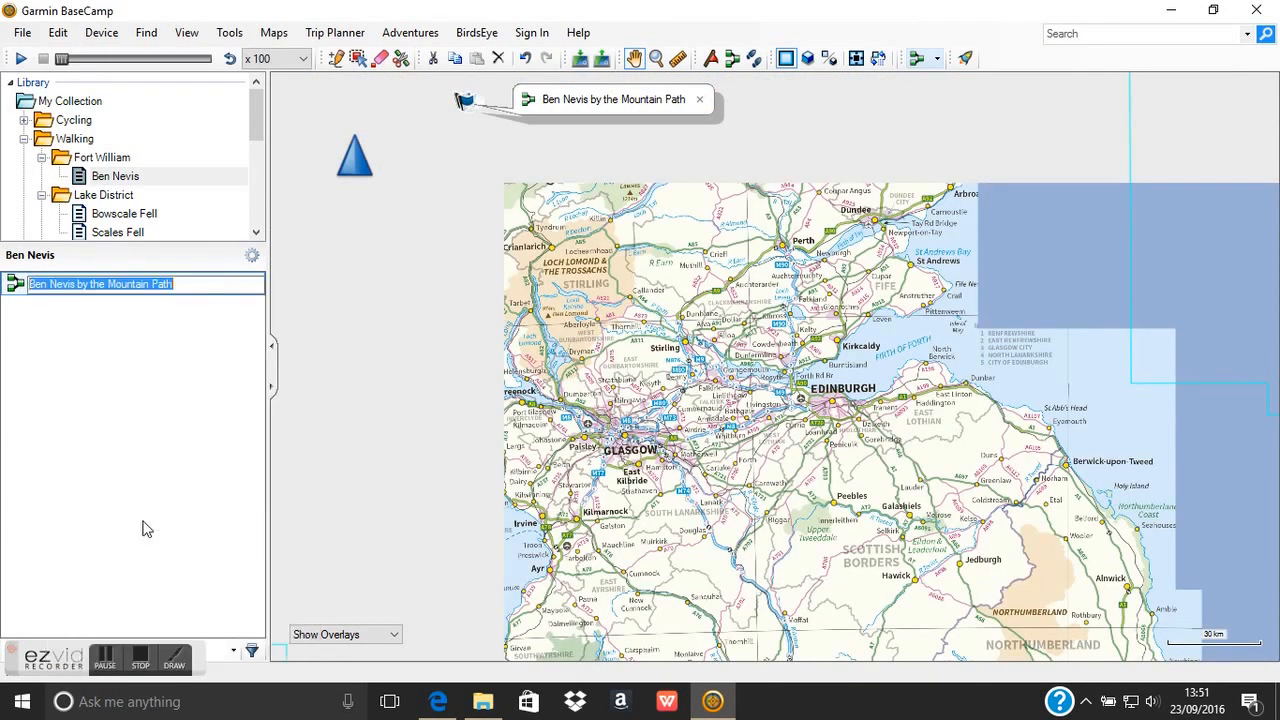
click(80, 290)
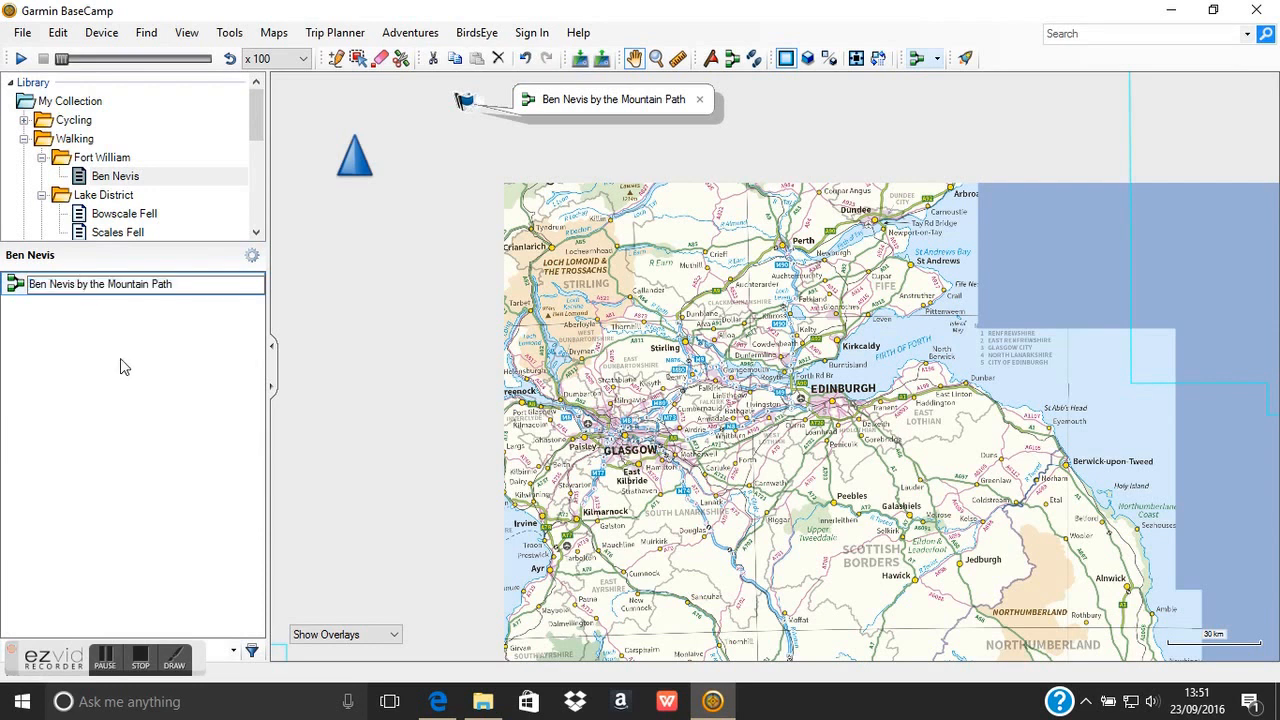
key(Delete)
key(Delete)
key(Delete)
key(Delete)
key(Delete)
key(Delete)
key(Delete)
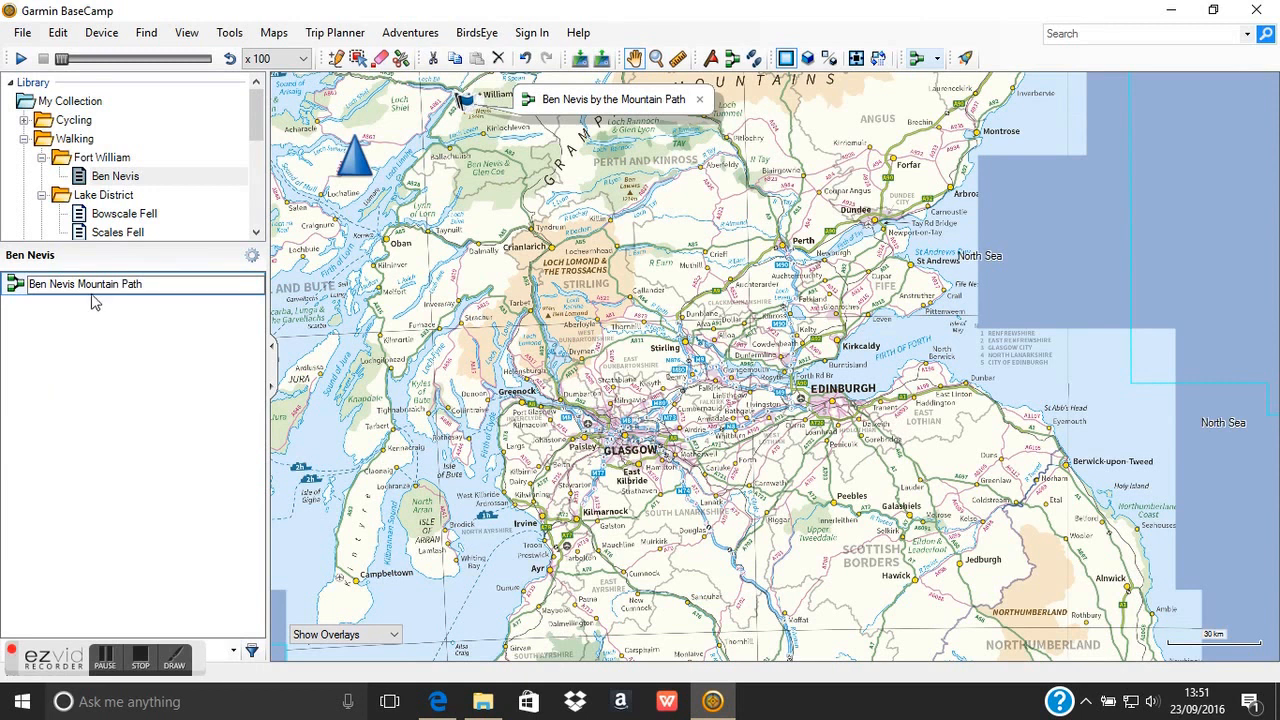
key(Return)
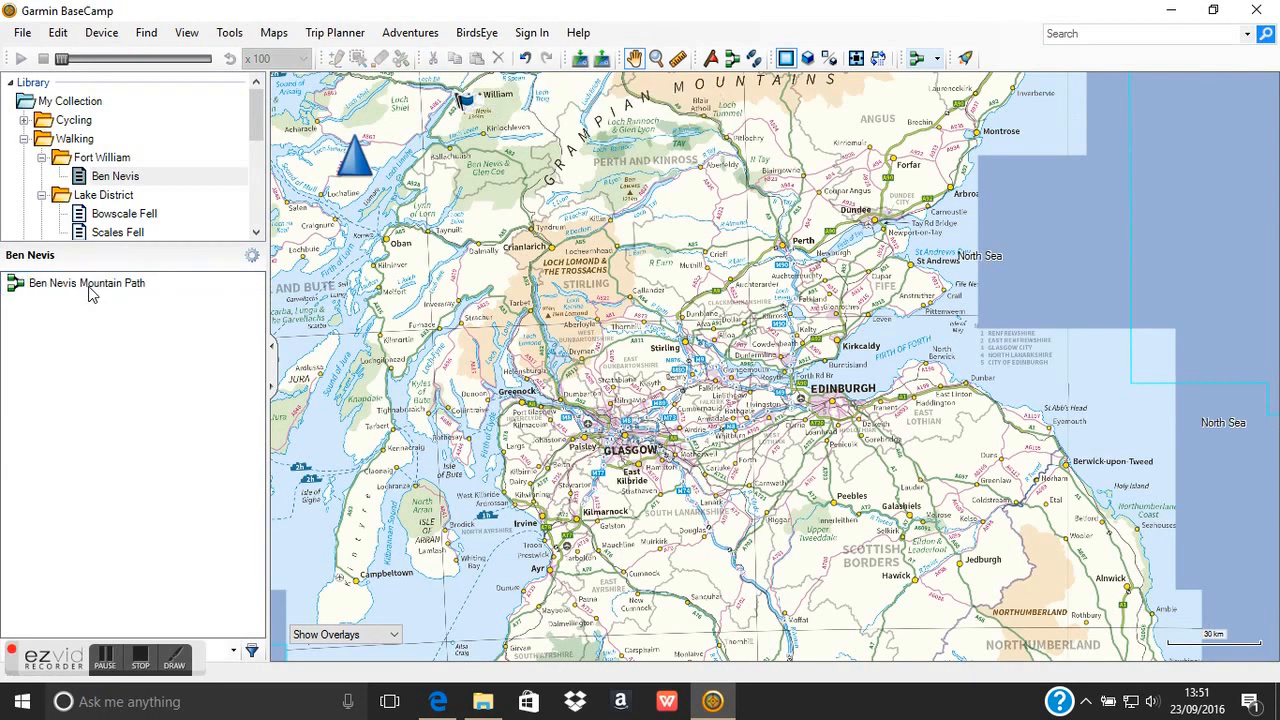
Step: Show the Ben Nevis Mountain Path route on the map and examine its course near Glen Nevis
right_click(90, 288)
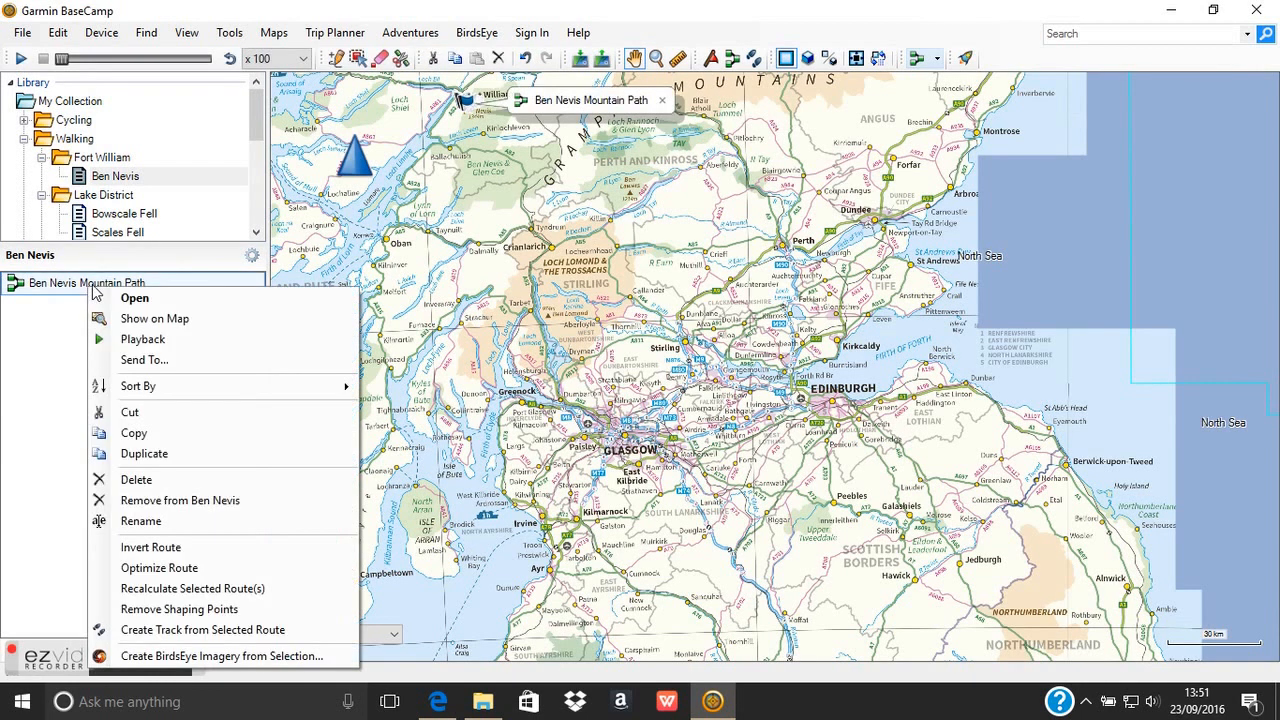
click(140, 319)
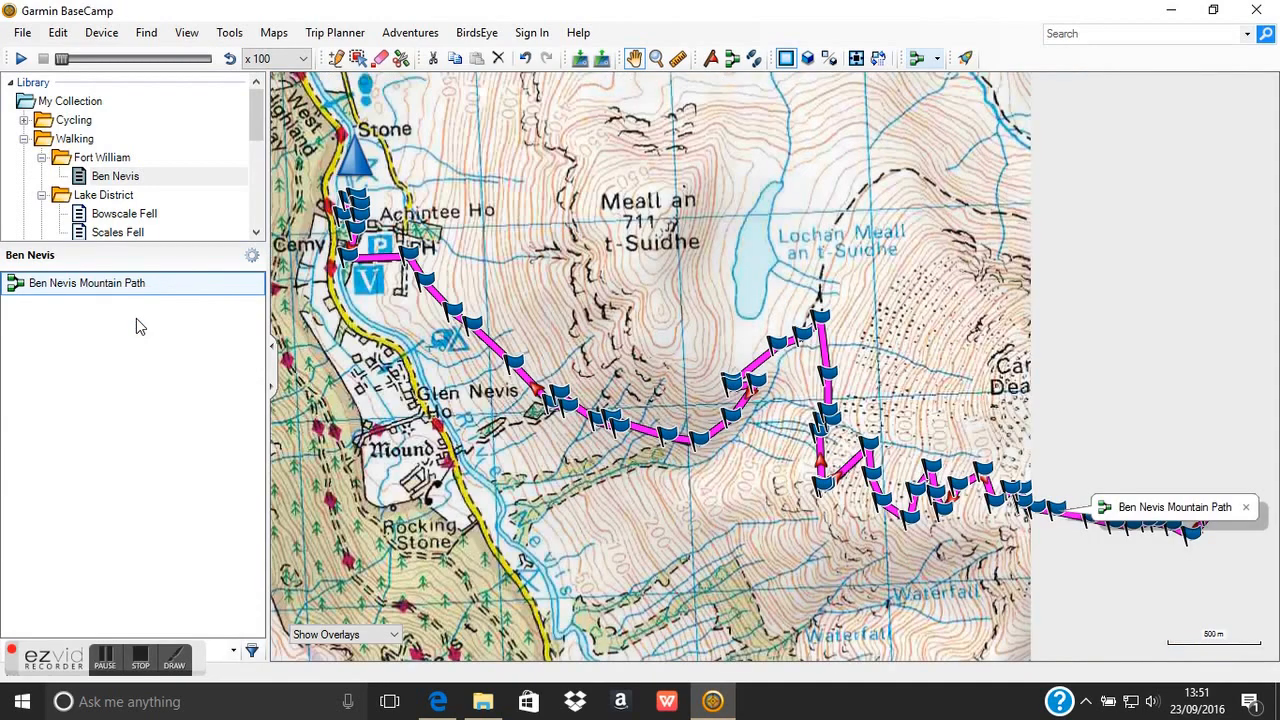
drag(771, 464, 844, 416)
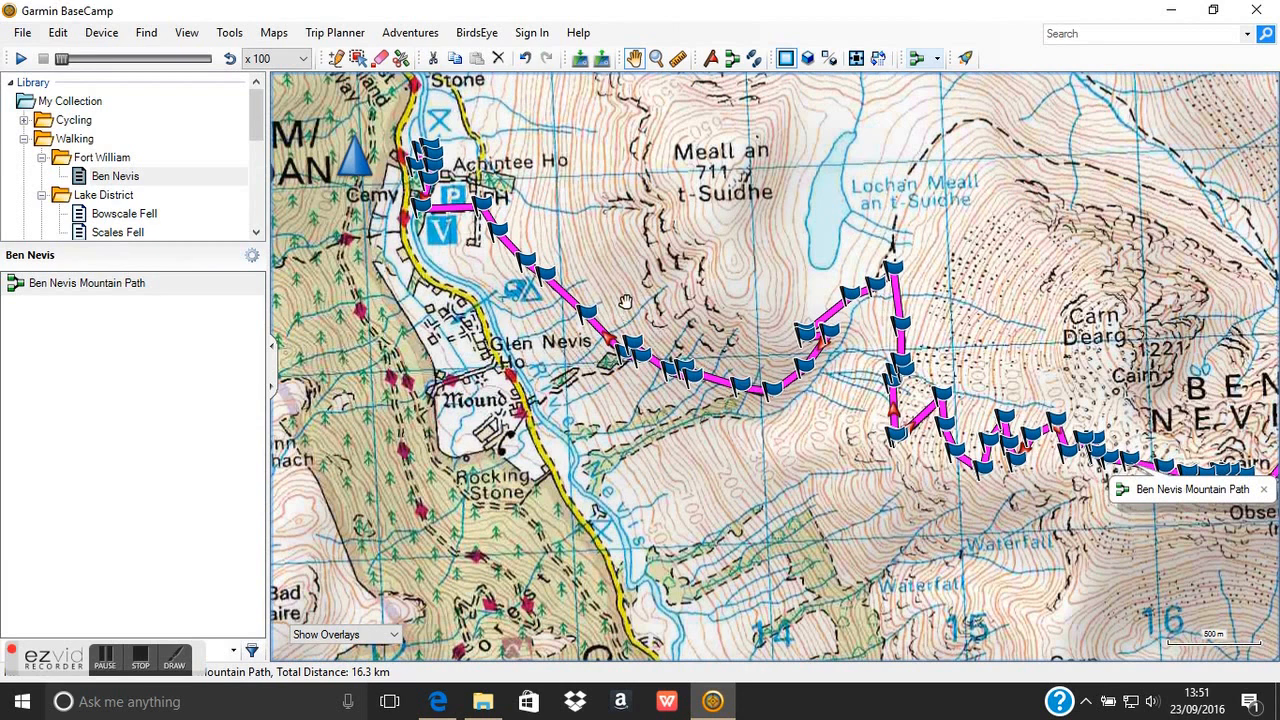
scroll(624, 302, up, 4)
drag(744, 358, 881, 449)
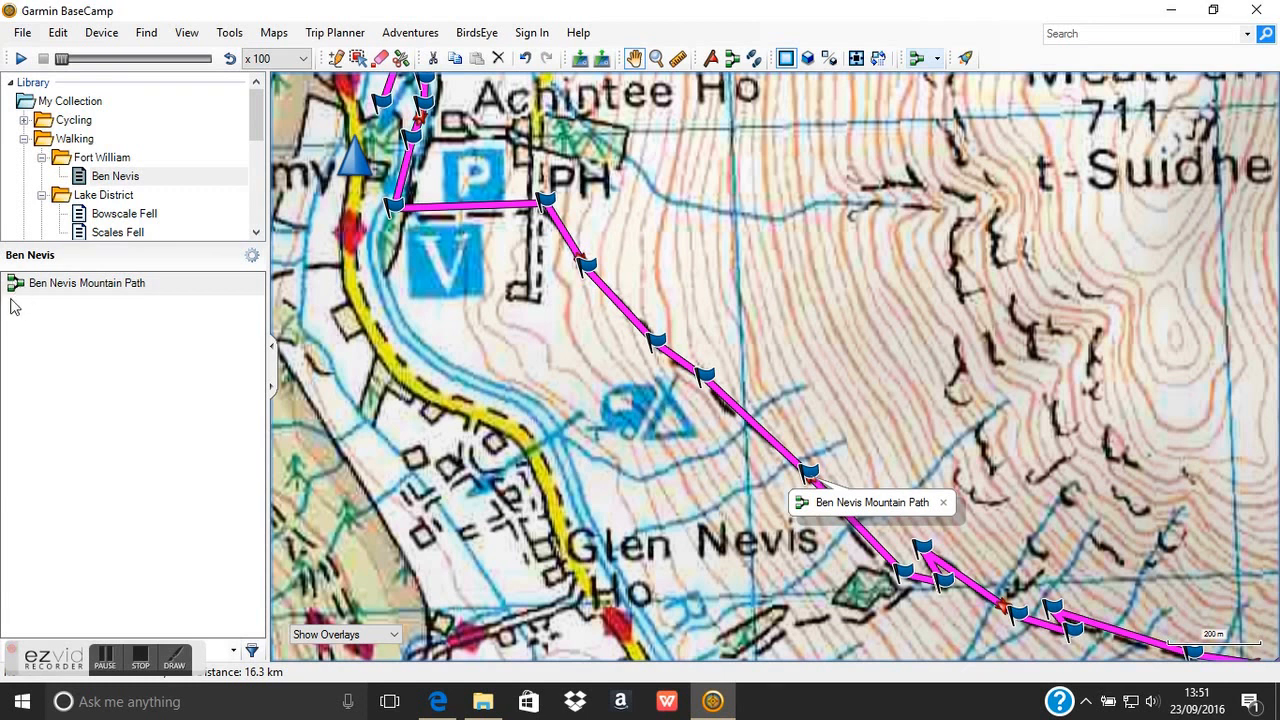
Step: Look through the routes and tracks stored in the Internal Storage of the Oregon 700 device
drag(257, 115, 260, 200)
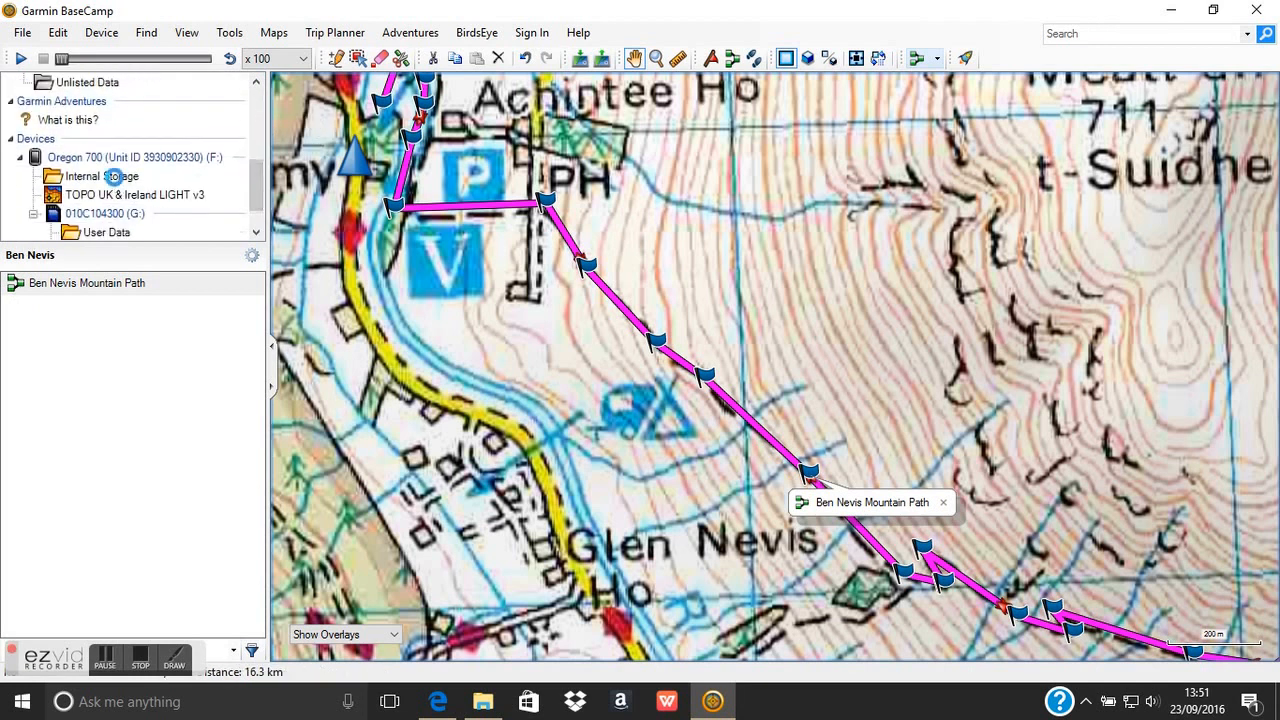
click(115, 176)
drag(254, 354, 257, 463)
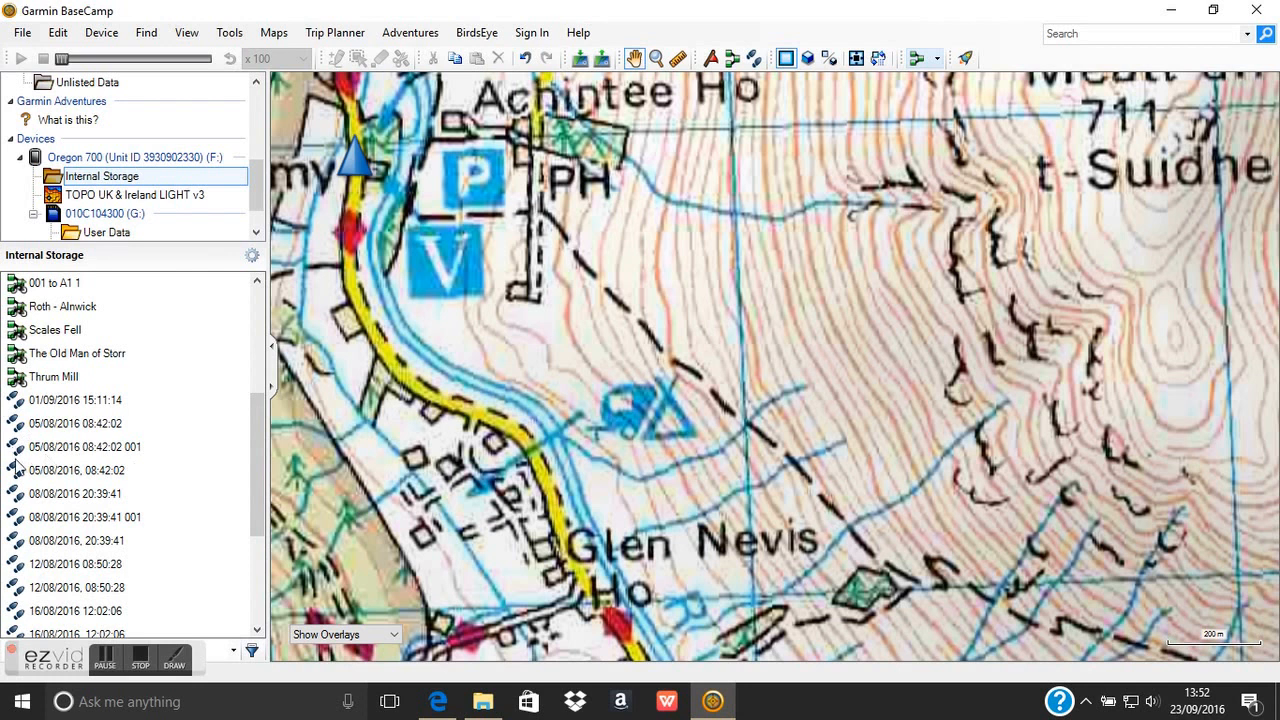
drag(255, 450, 275, 335)
Step: Send the Ben Nevis Mountain Path route from the Ben Nevis list to the Oregon 700's Internal Storage
drag(257, 200, 268, 140)
click(122, 140)
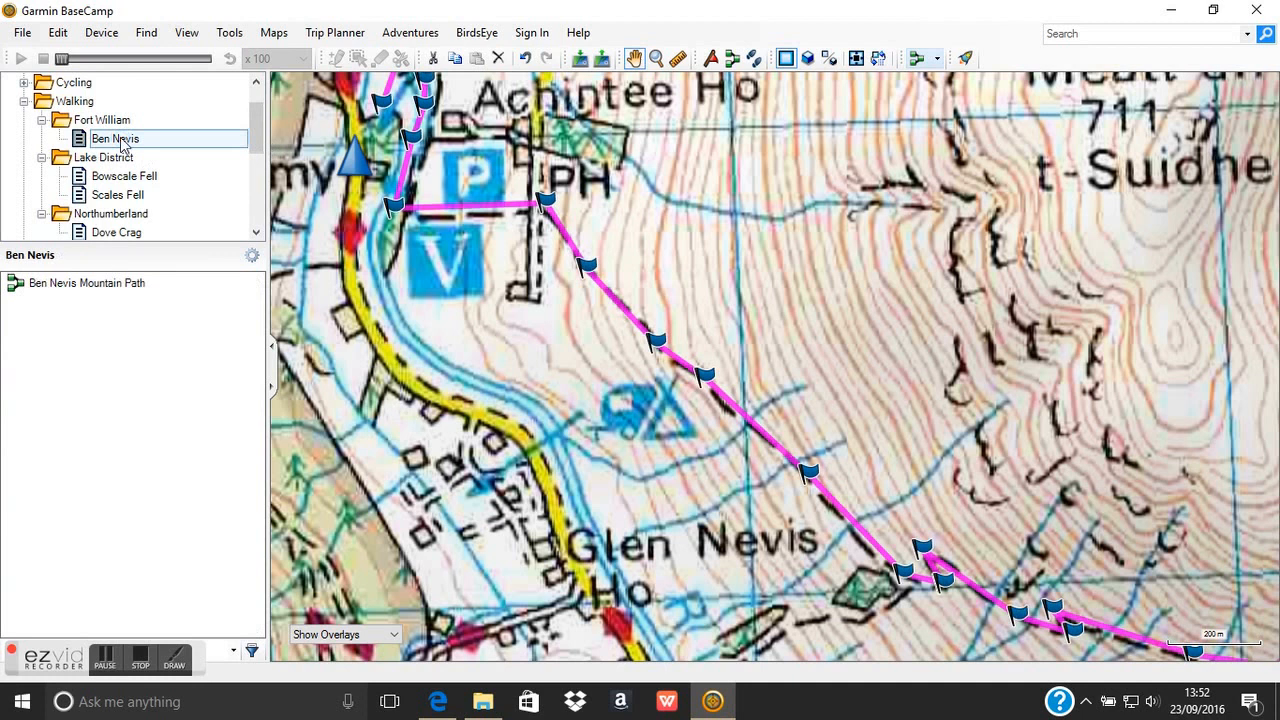
click(61, 286)
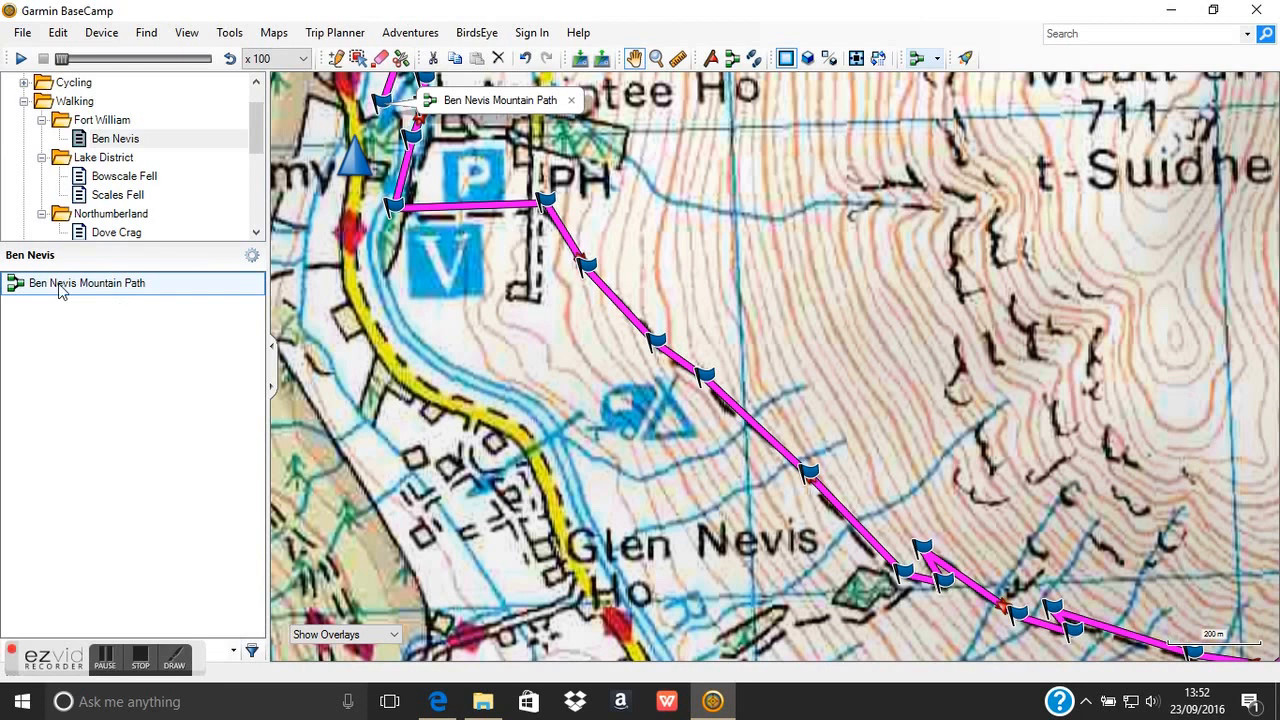
right_click(61, 287)
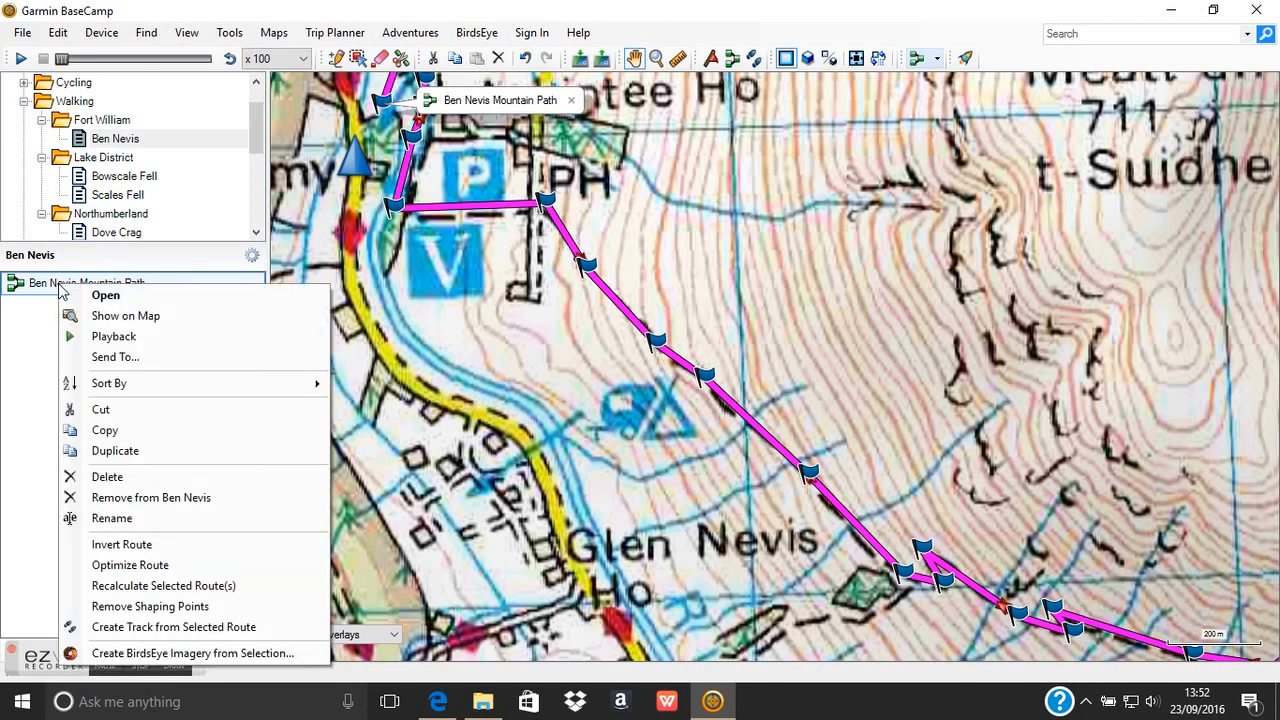
click(119, 360)
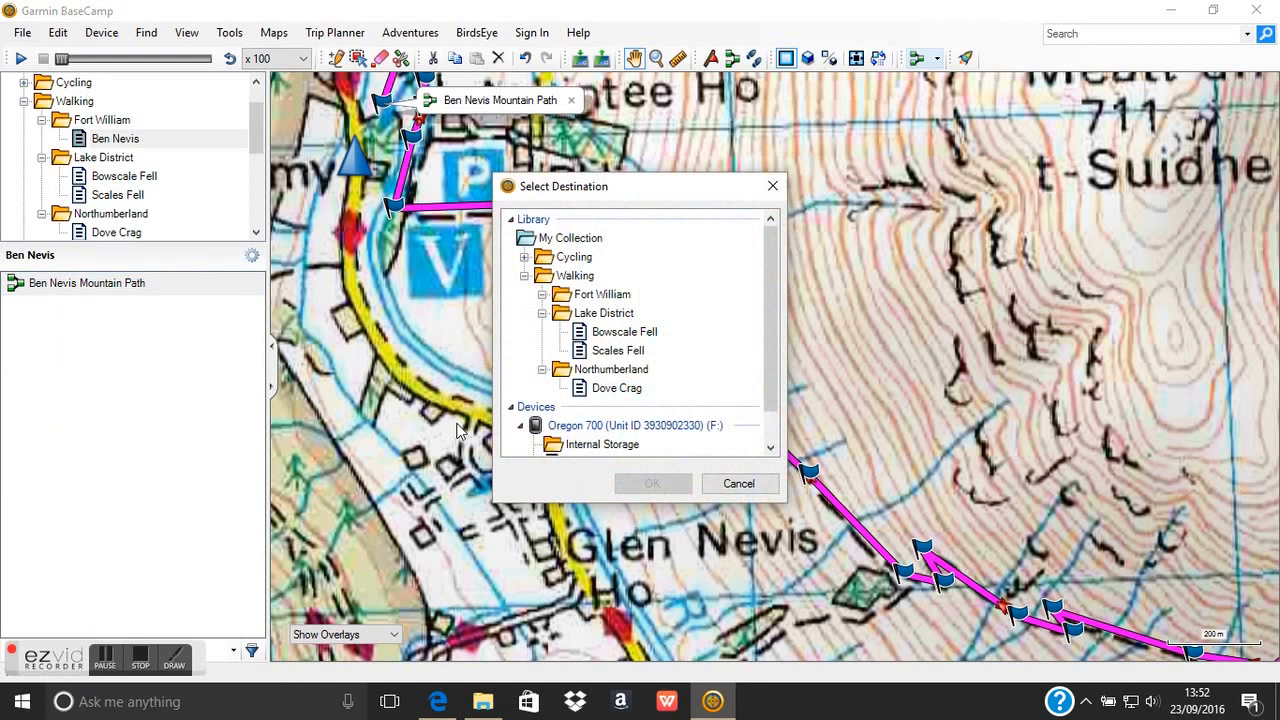
scroll(775, 335, down, 1)
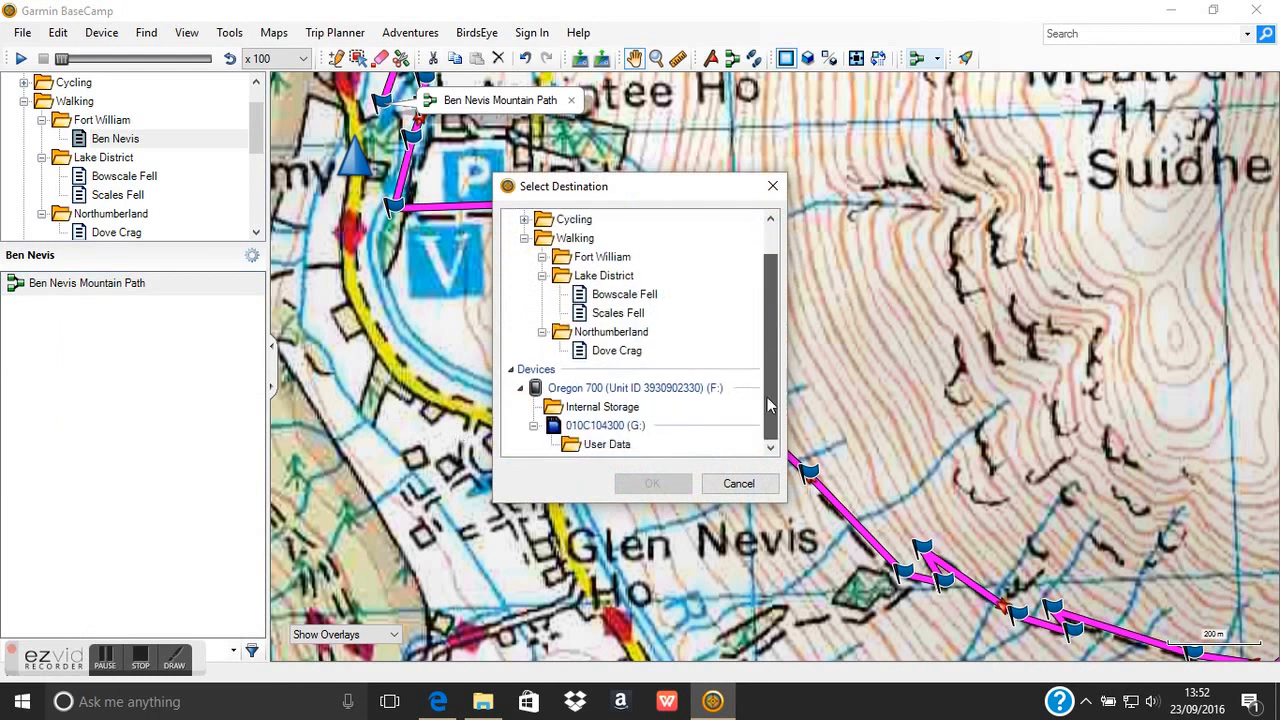
click(590, 407)
click(656, 484)
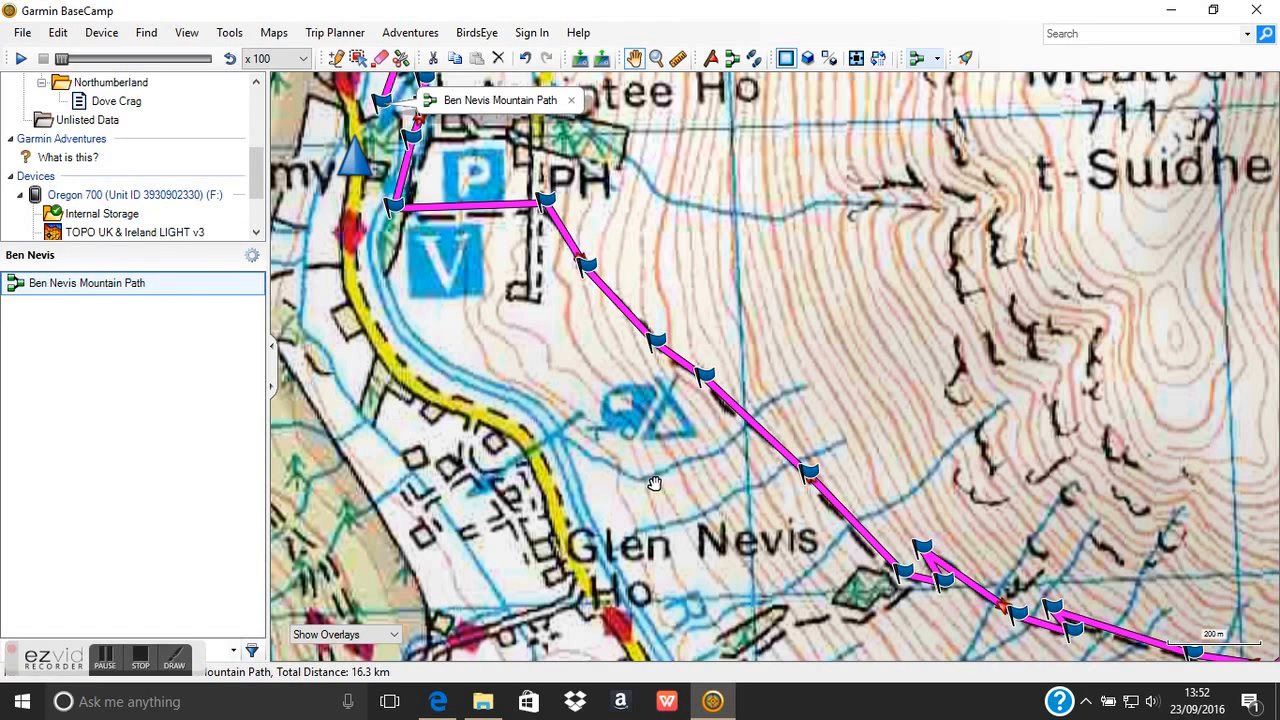
drag(514, 331, 666, 449)
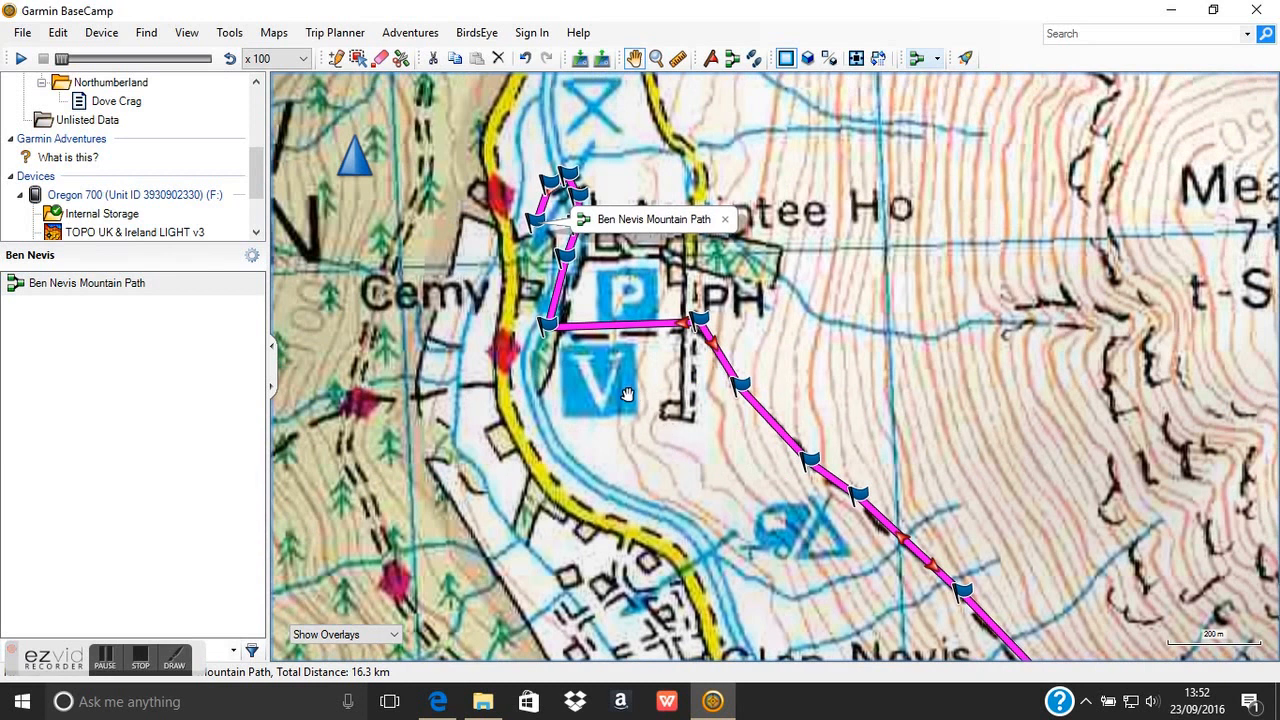